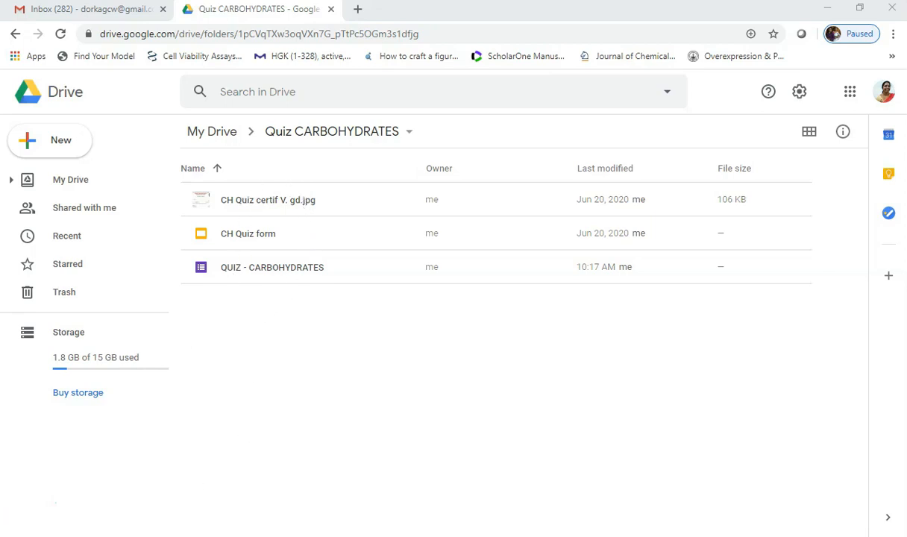
Open the QUIZ - CARBOHYDRATES form from the Quiz CARBOHYDRATES folder and look through its questions
double_click(203, 270)
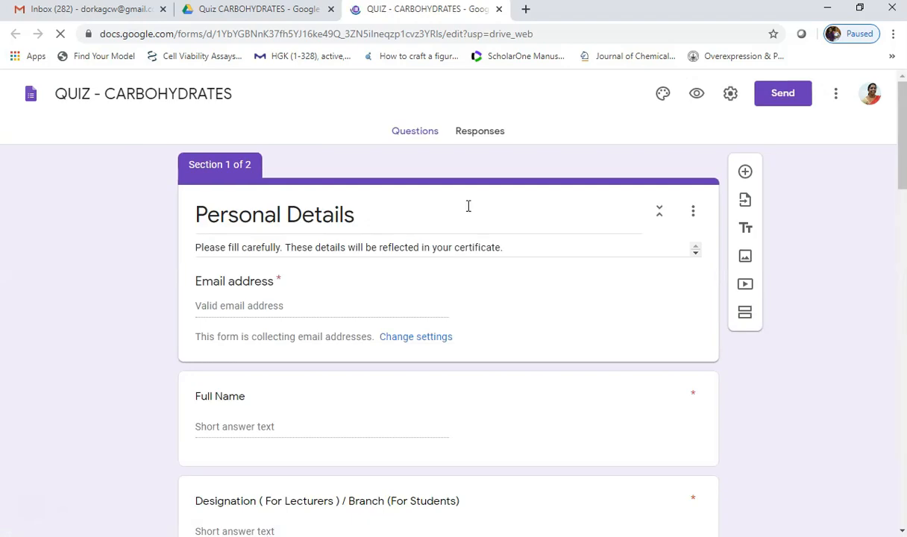
scroll(531, 283, down, 4)
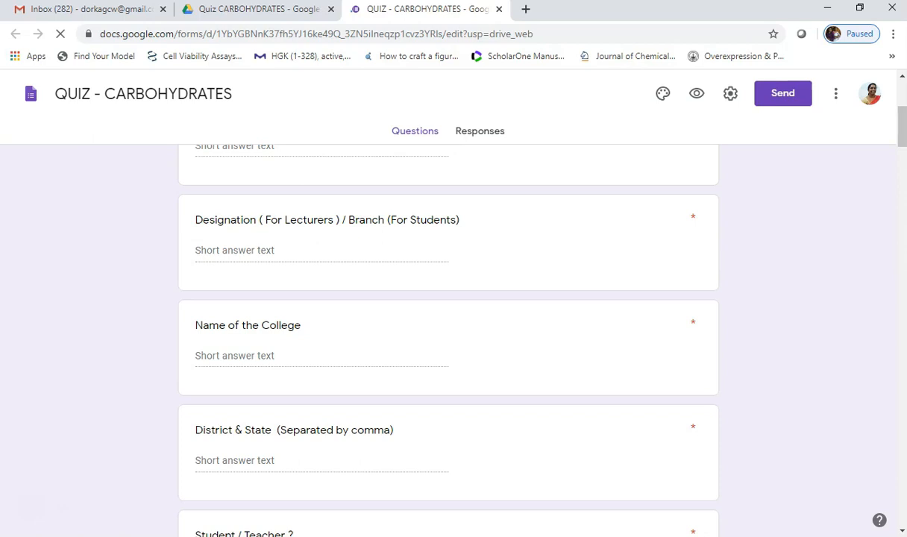
scroll(559, 298, down, 10)
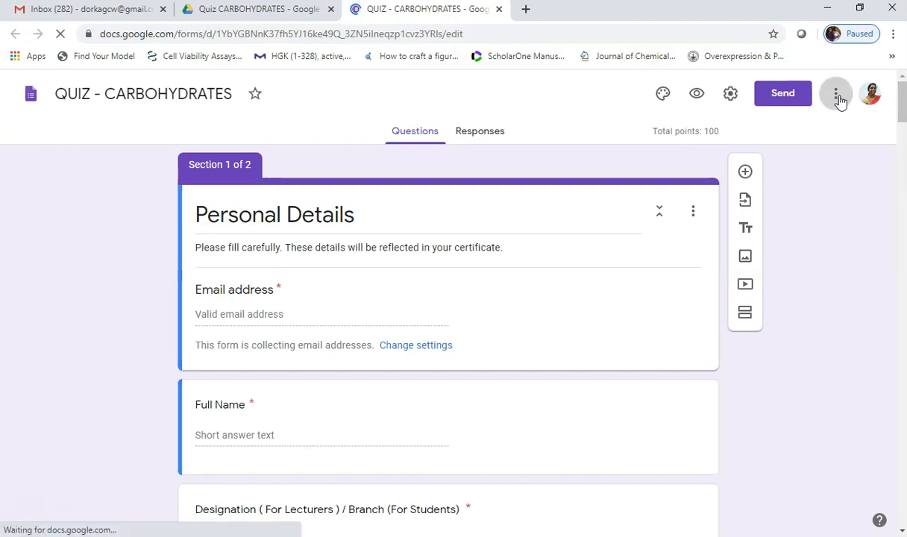
Search the G Suite Marketplace for the Certify'em add-on and open its page
click(837, 94)
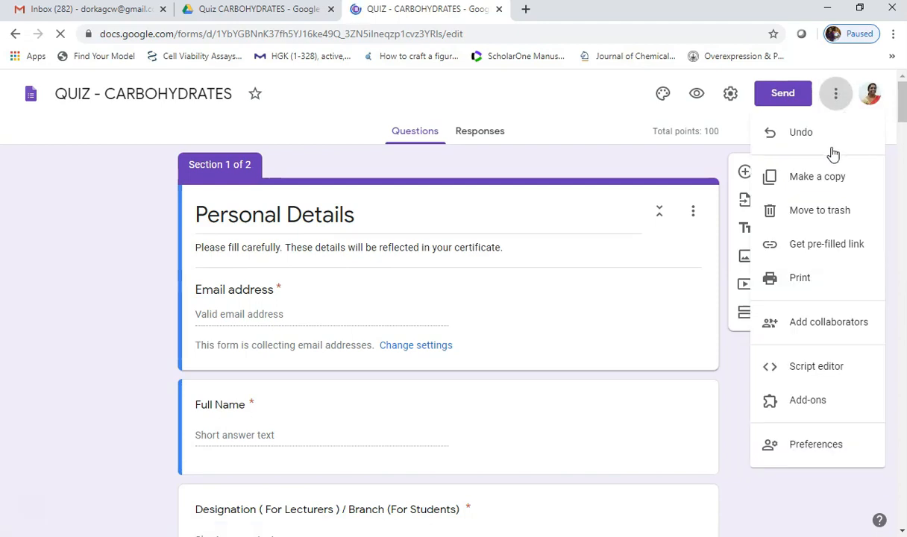
click(820, 402)
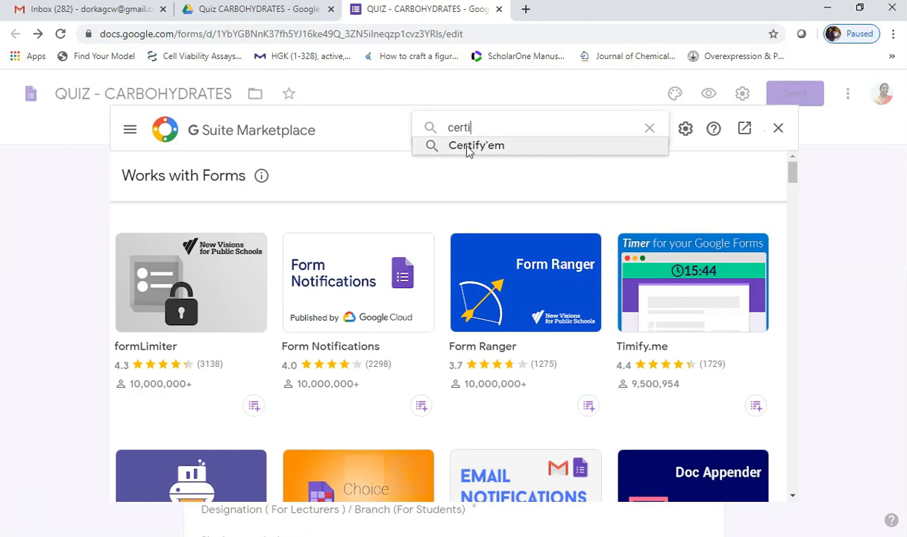
click(469, 148)
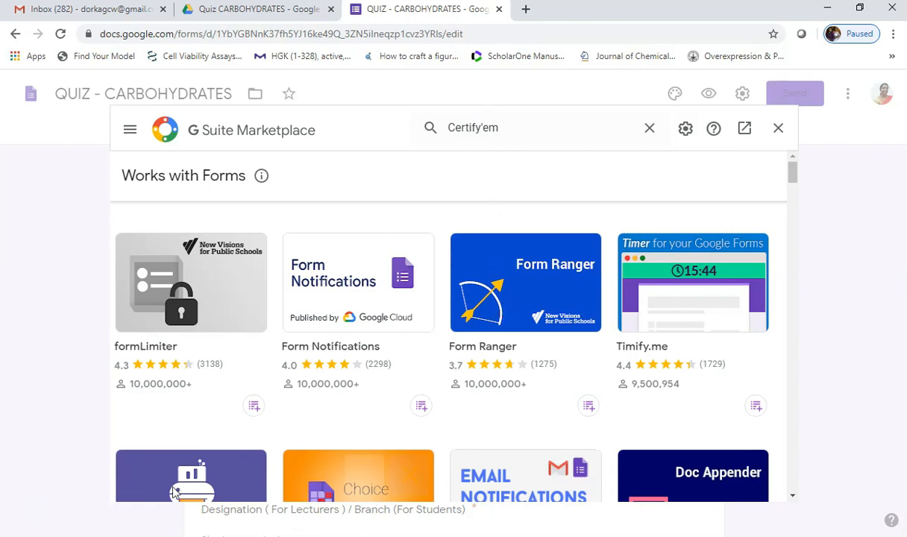
key(Return)
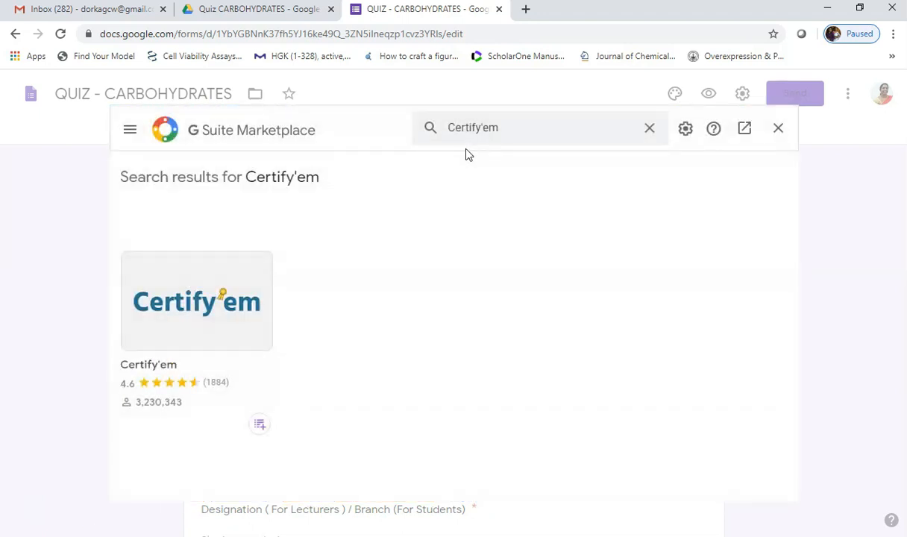
click(172, 309)
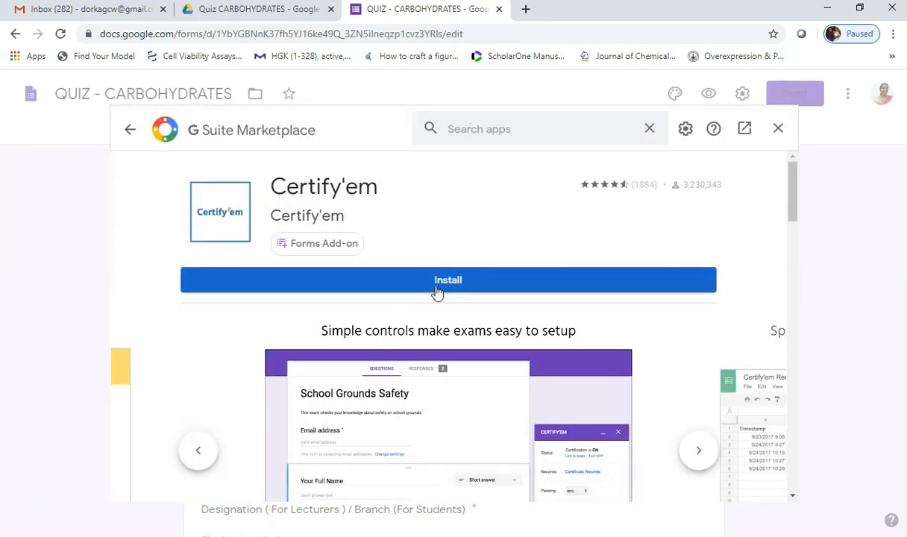
Install the Certify'em add-on, agreeing to the permission request, and check the form's installed add-ons
click(464, 285)
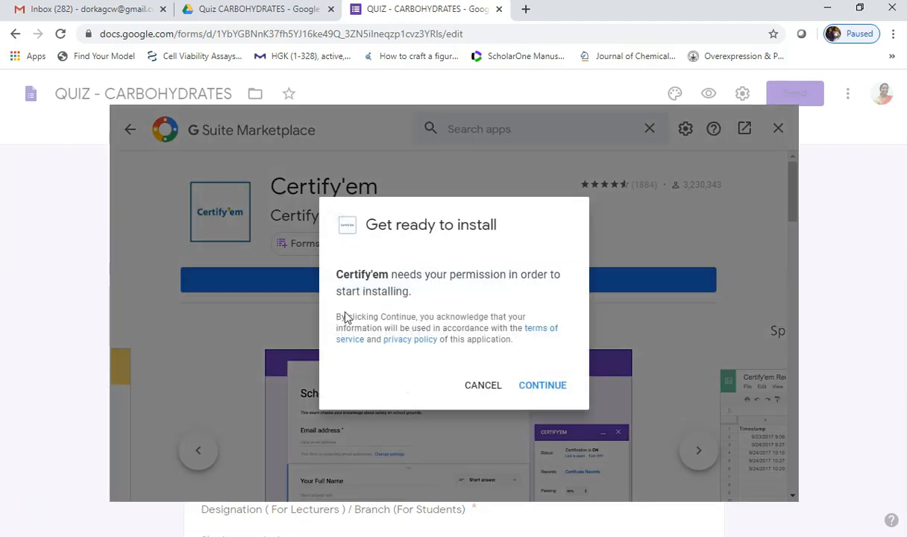
click(543, 385)
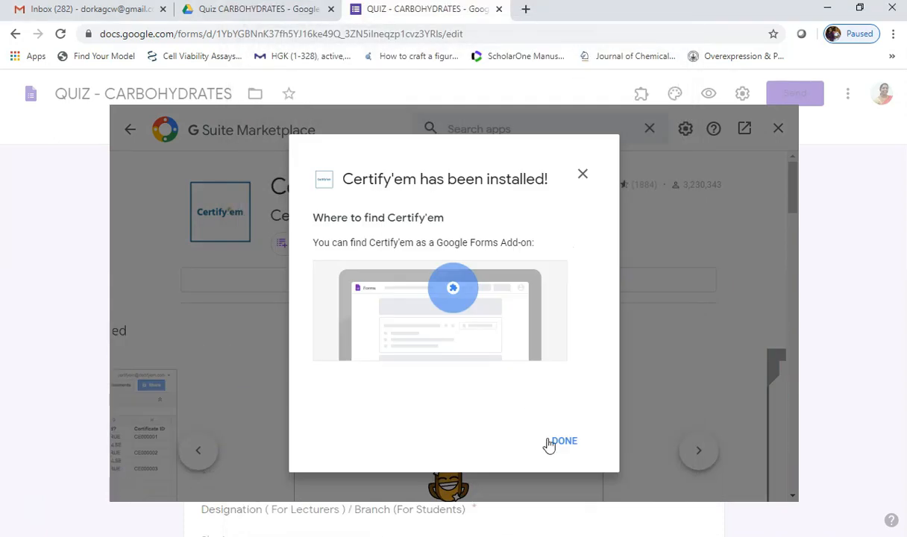
click(565, 441)
click(778, 129)
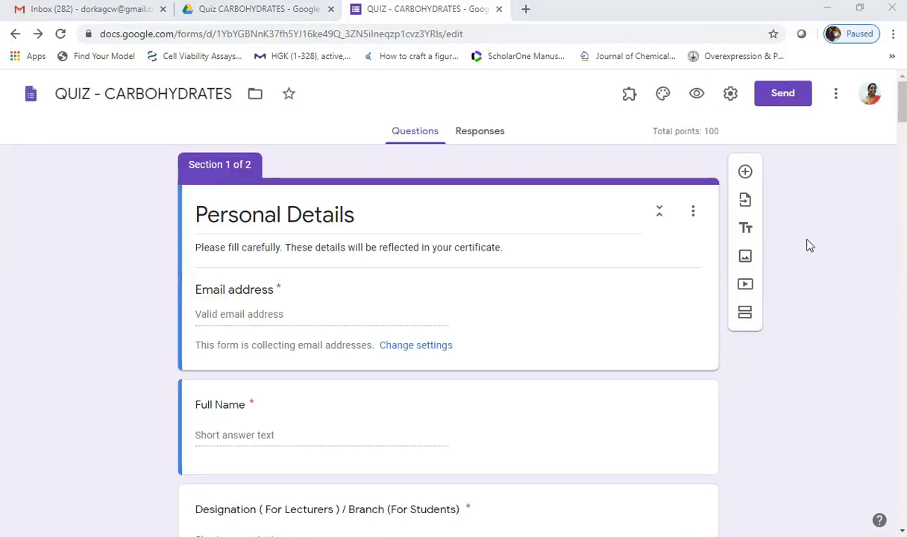
click(630, 99)
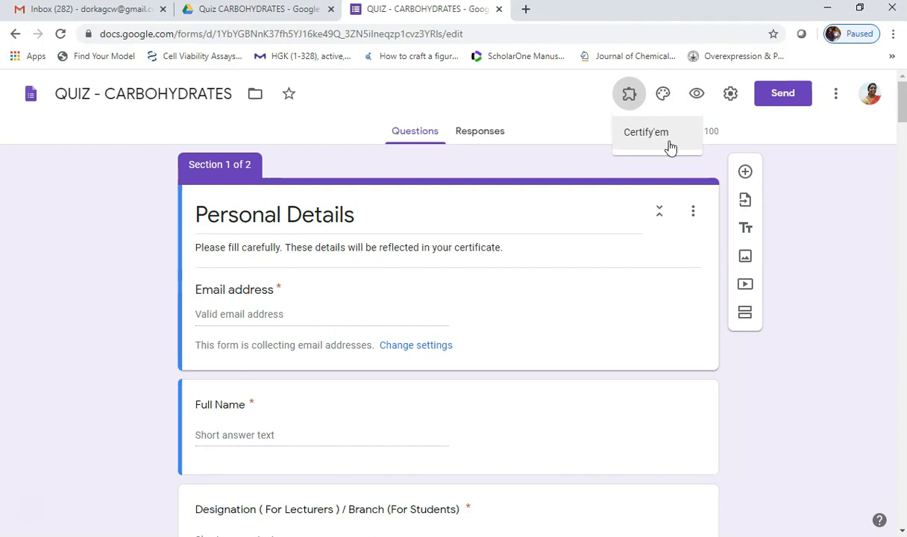
Find the Email Notifications for Google Forms add-on in the marketplace and install it, agreeing to the permission request
click(839, 102)
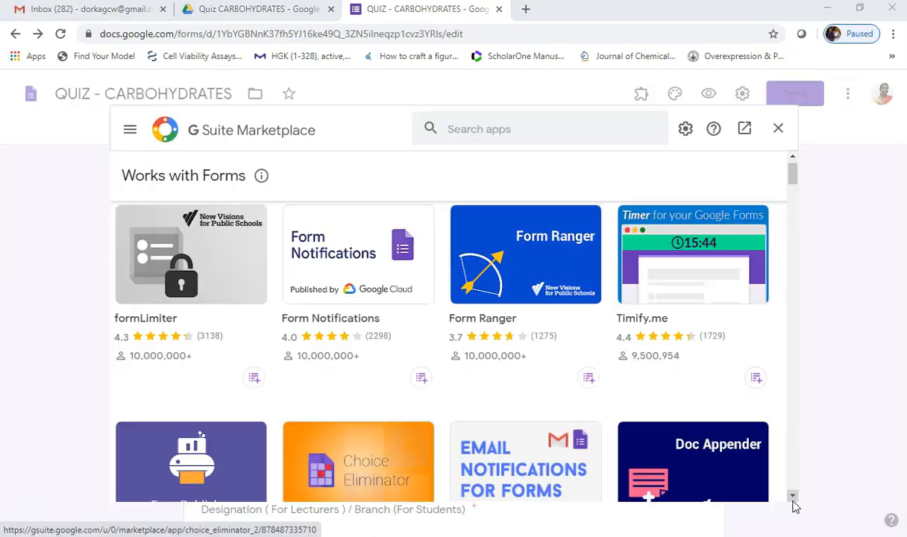
click(793, 497)
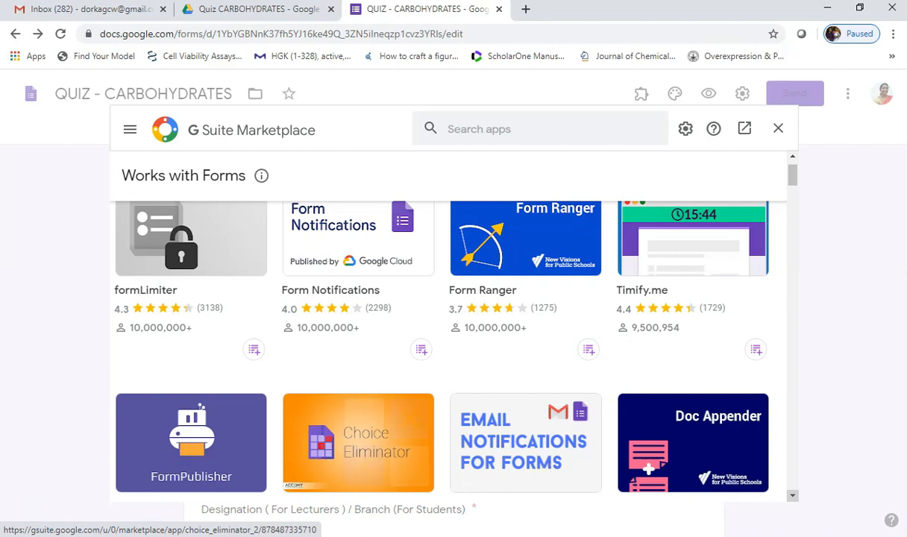
click(792, 497)
click(792, 498)
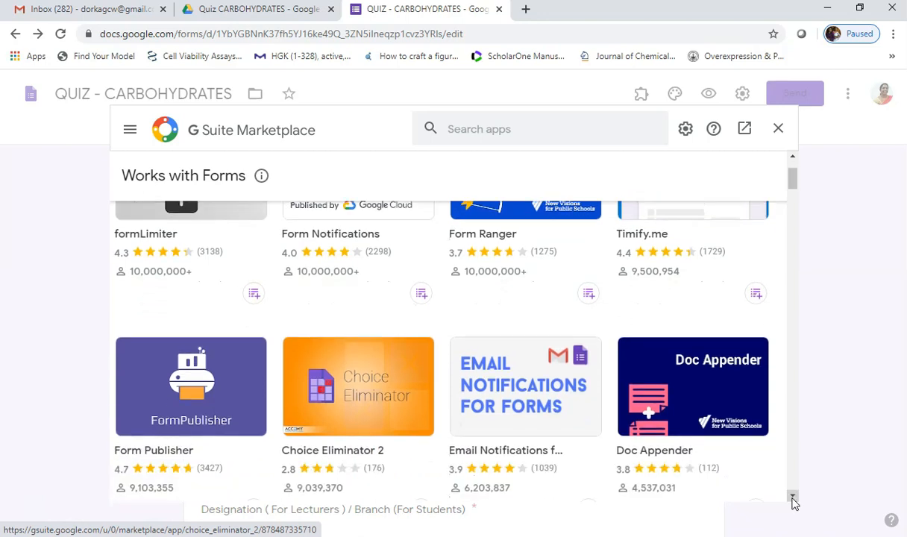
click(523, 399)
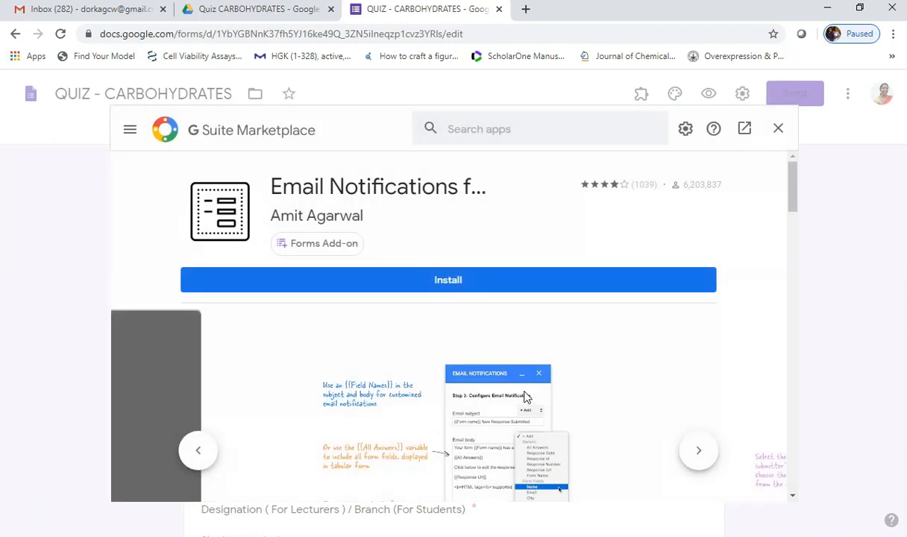
click(453, 282)
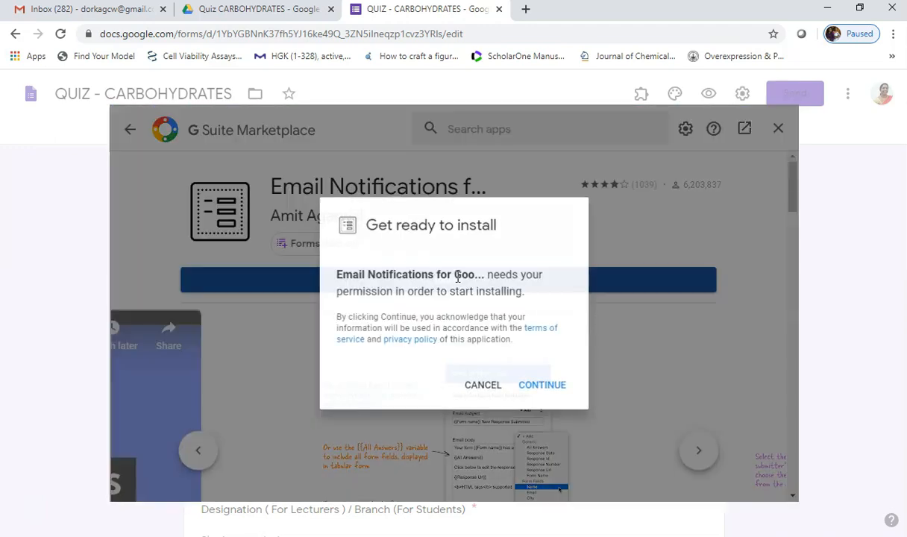
click(542, 388)
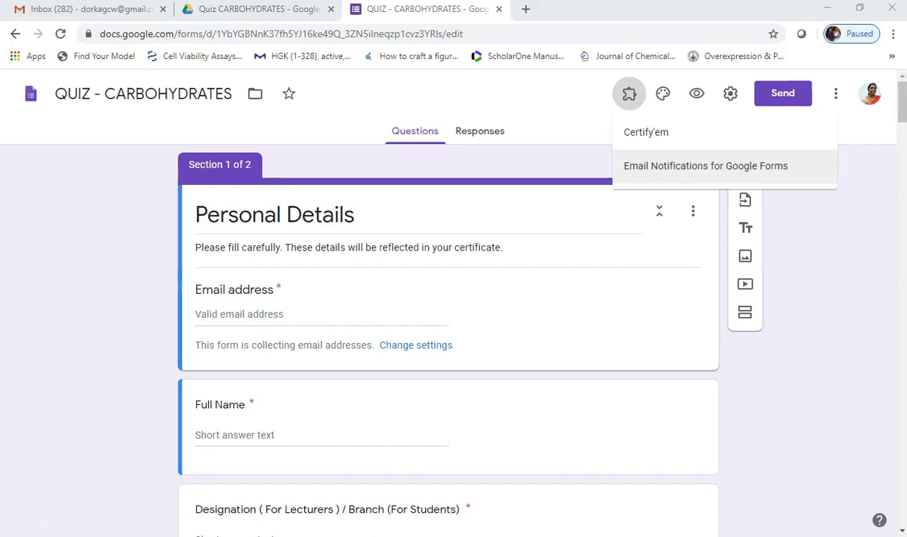
Confirm the terms in the Certify'em controls and turn certification on for the quiz
click(622, 136)
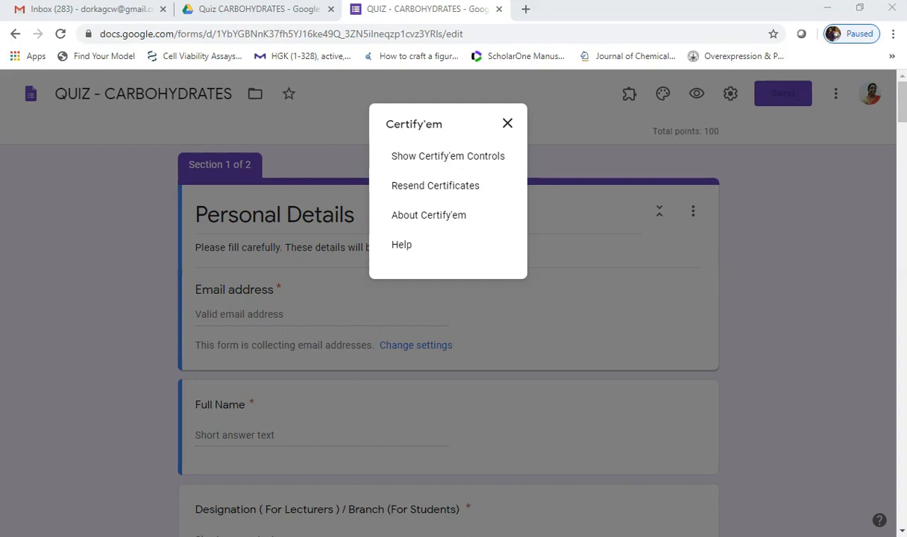
click(452, 158)
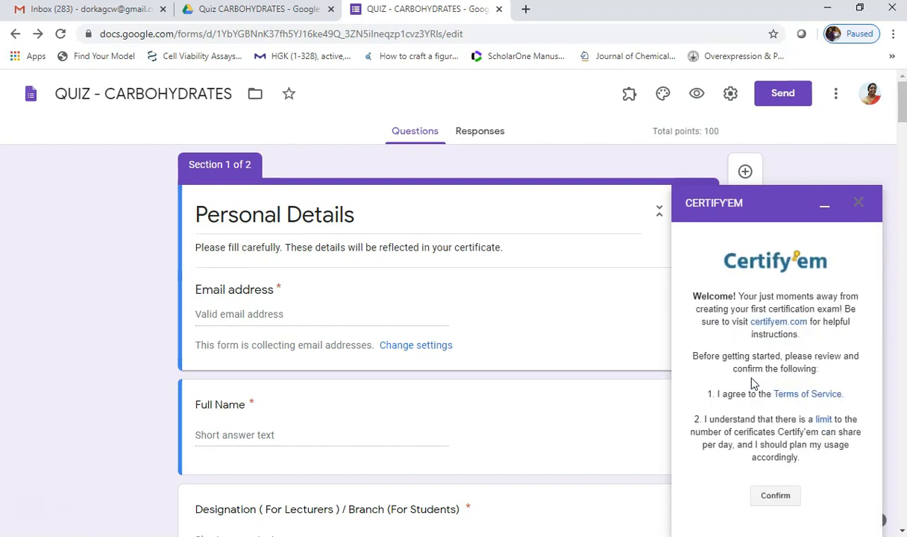
click(777, 496)
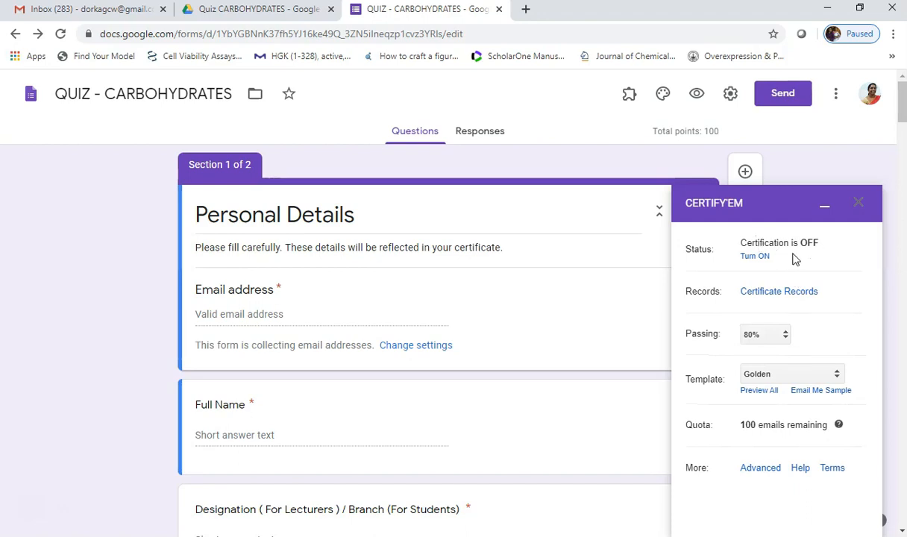
click(756, 259)
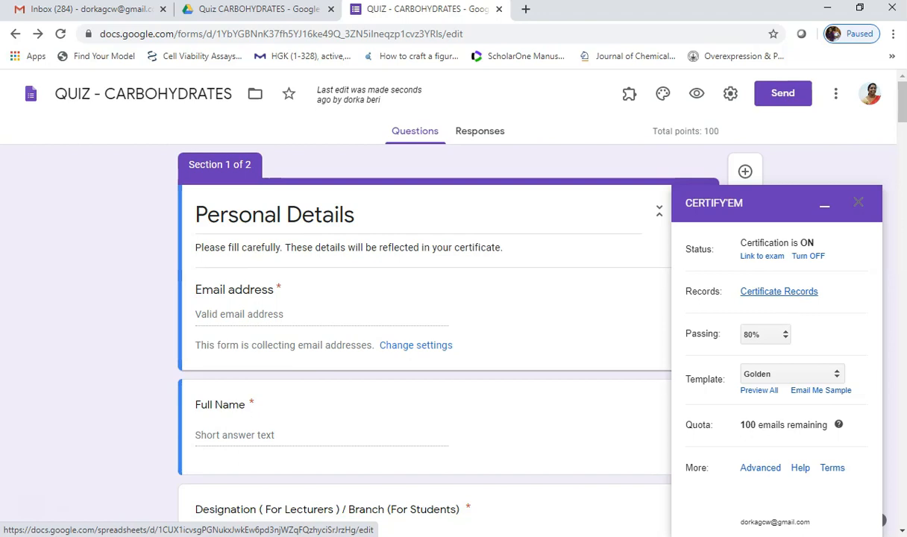
Open the Certify'em Records spreadsheet and move it from My Drive into the Quiz CARBOHYDRATES folder
click(762, 298)
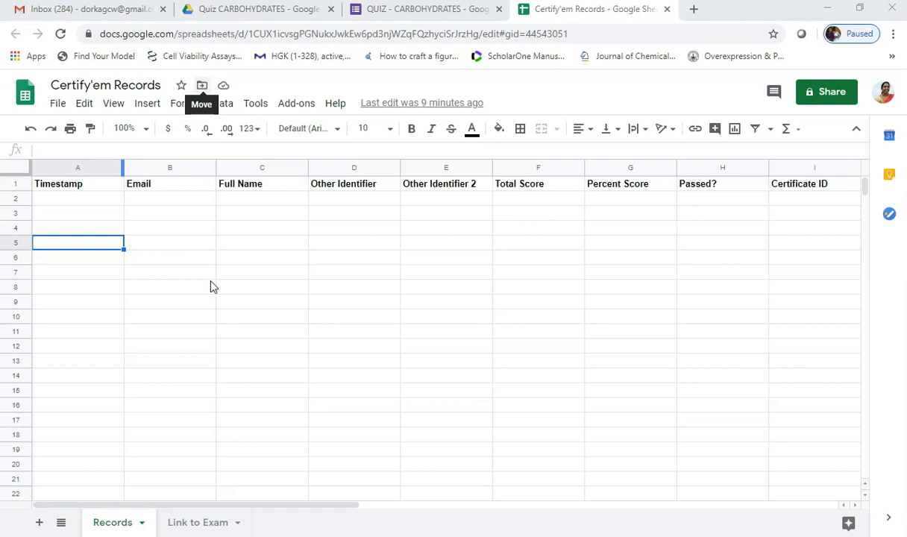
key(Down)
key(Down)
key(Down)
click(202, 85)
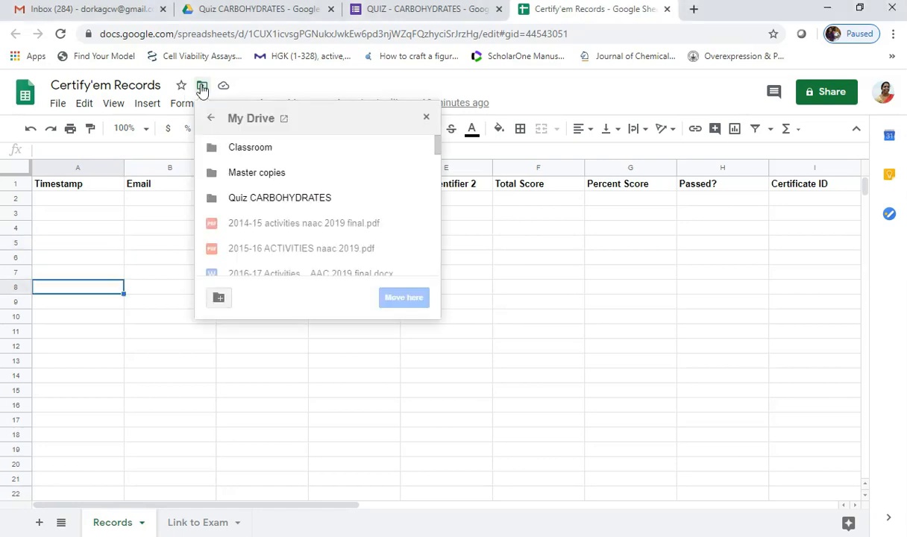
click(265, 201)
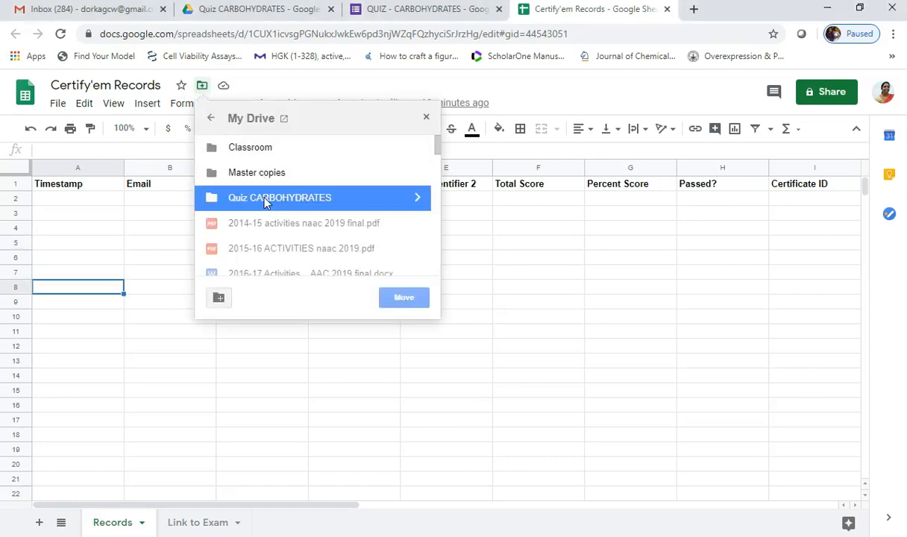
click(264, 201)
double_click(266, 198)
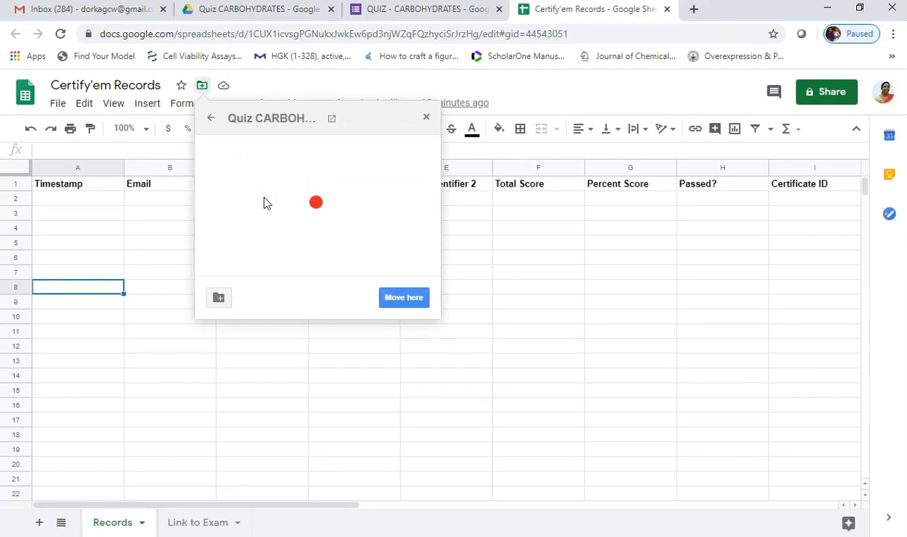
click(401, 298)
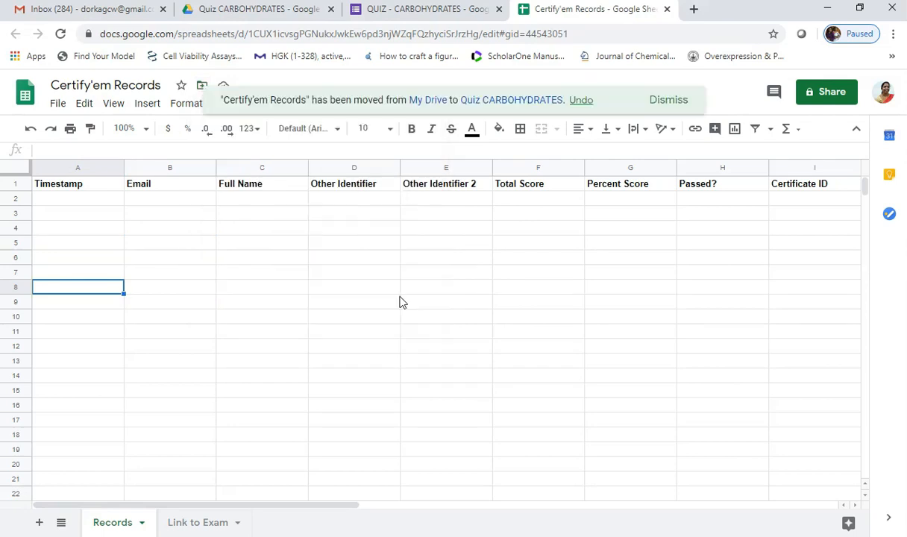
Insert the certificate image from the Quiz CARBOHYDRATES Drive folder into the CH Quiz form slide and enlarge it to nearly fill the slide
click(269, 15)
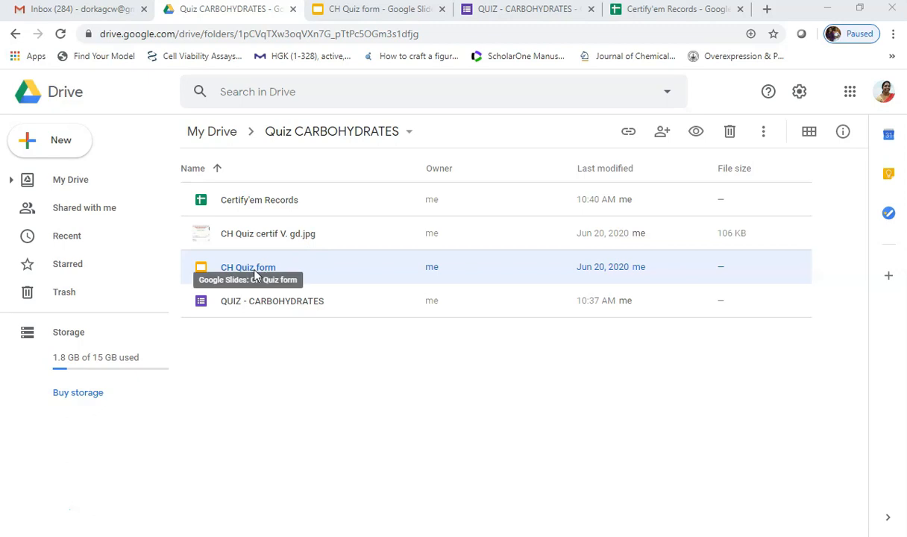
click(382, 9)
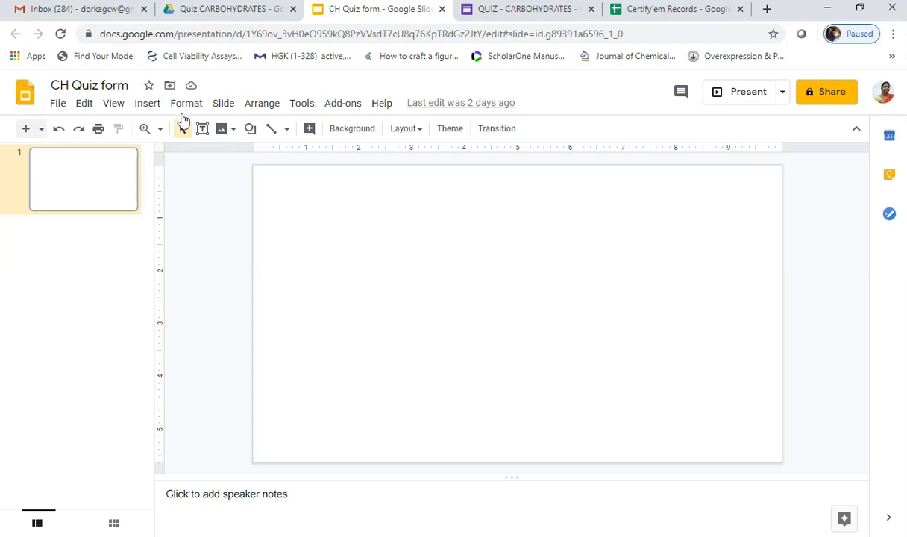
click(234, 131)
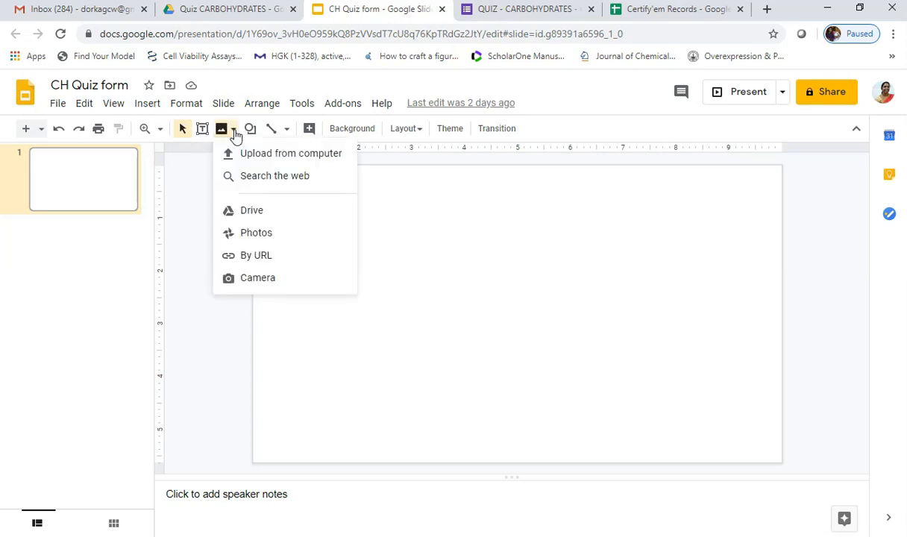
click(252, 215)
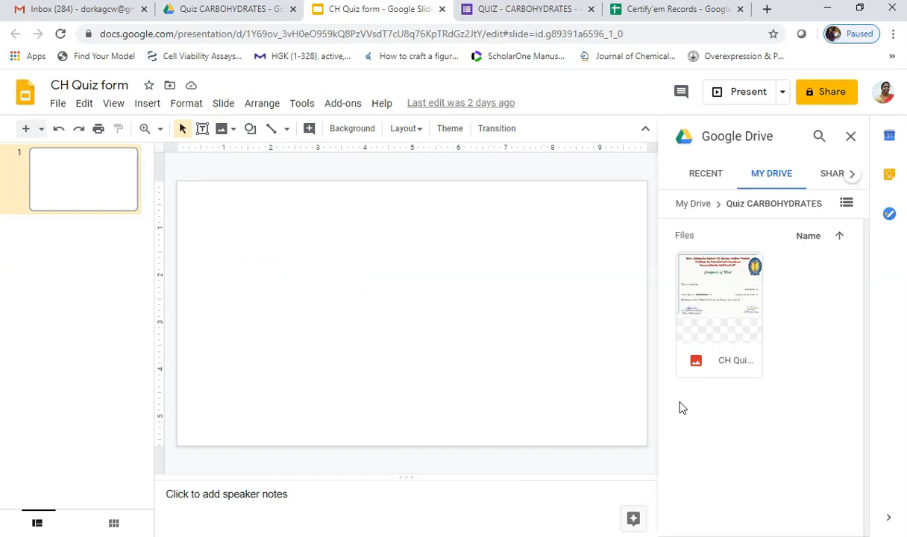
click(717, 288)
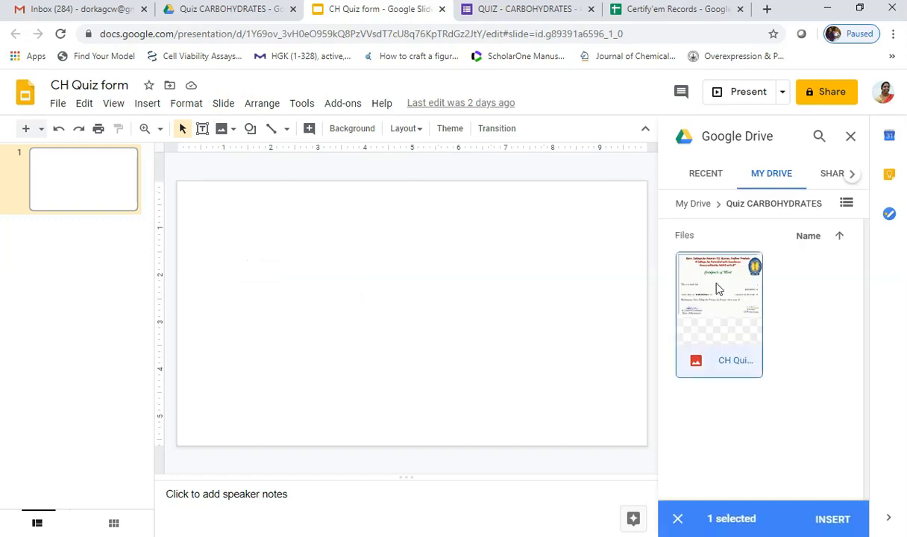
click(850, 525)
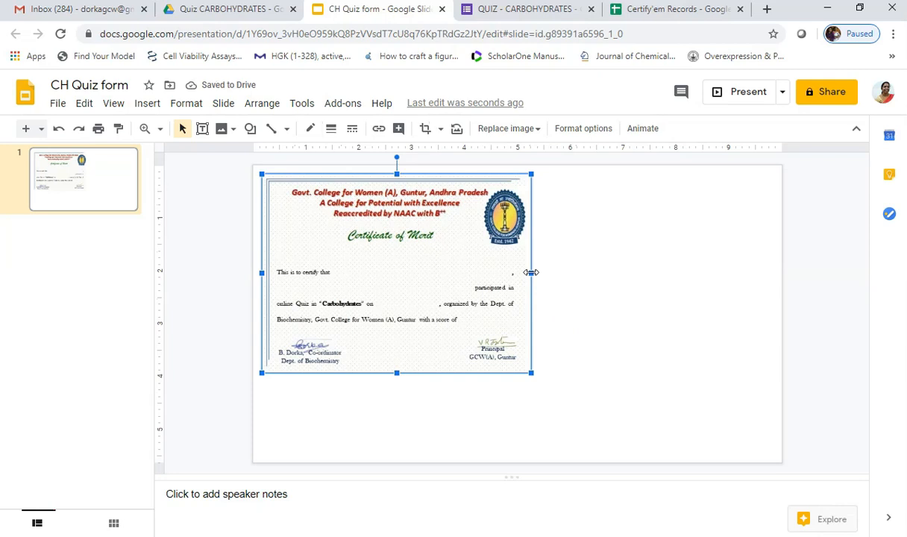
drag(531, 373, 776, 456)
Return to the QUIZ - CARBOHYDRATES form and set the Certify'em passing score to 70%
click(551, 15)
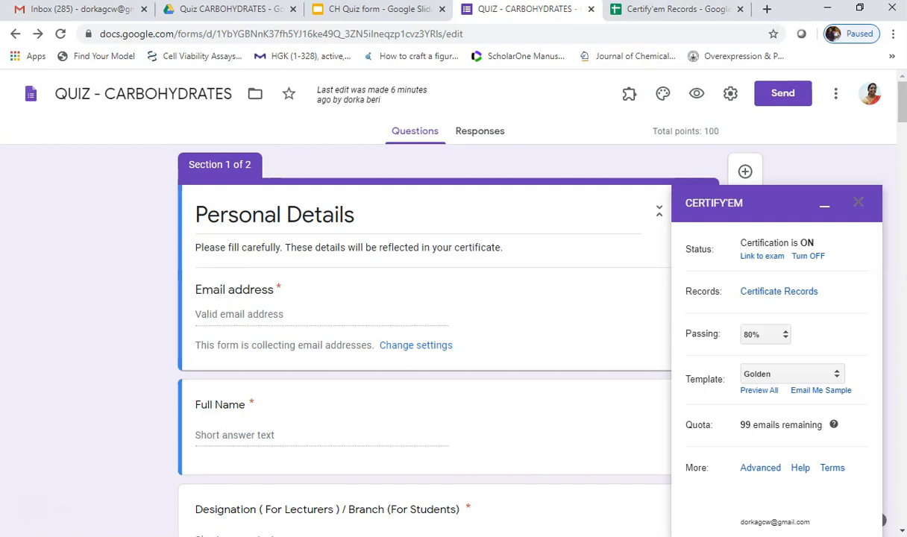
click(755, 334)
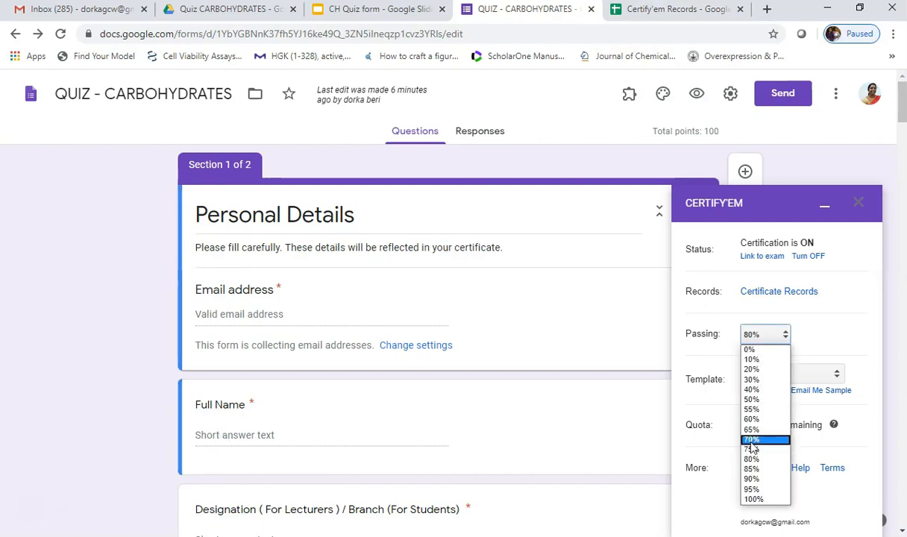
click(752, 441)
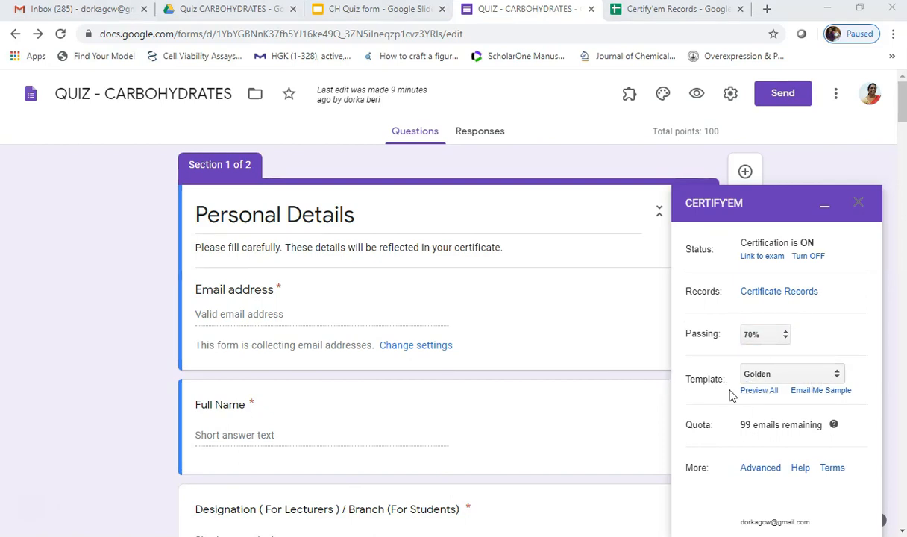
Replace the Golden certificate template with the custom CH Quiz form presentation and save the template choice
click(837, 376)
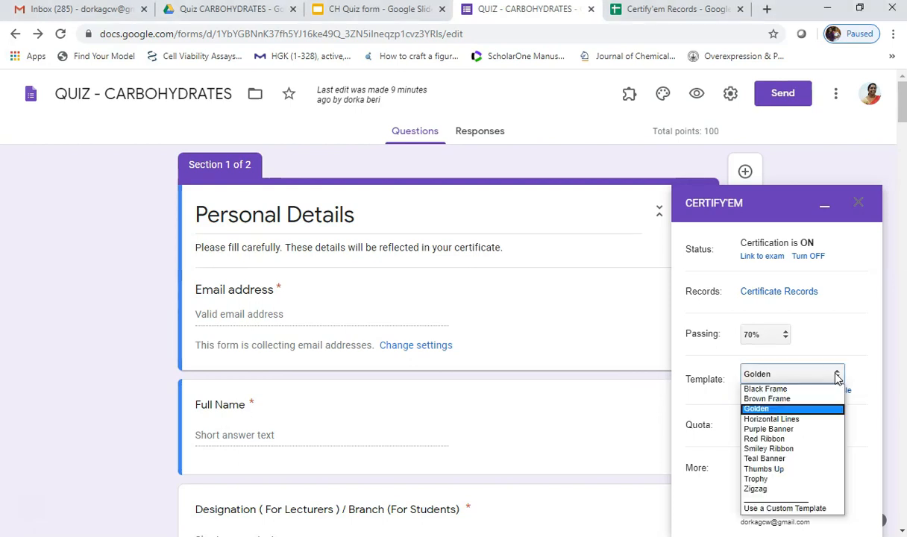
click(761, 490)
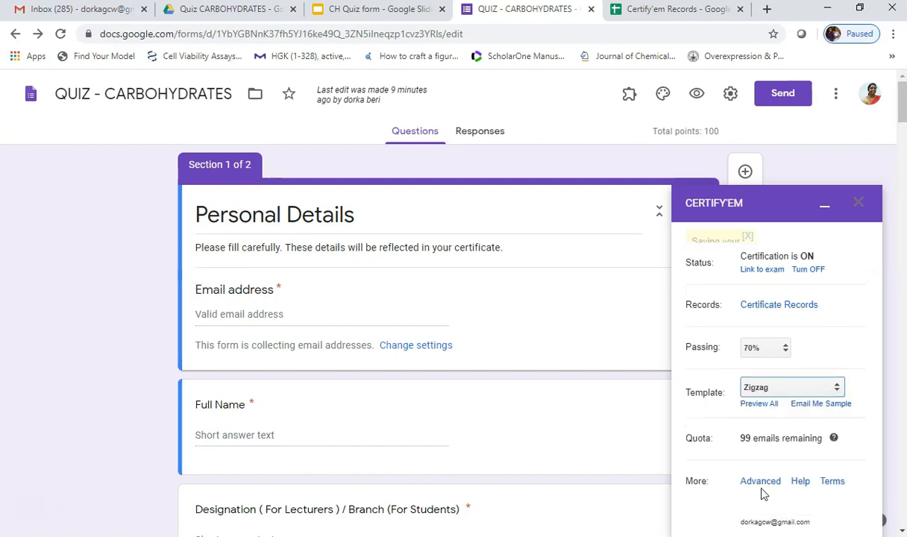
click(761, 495)
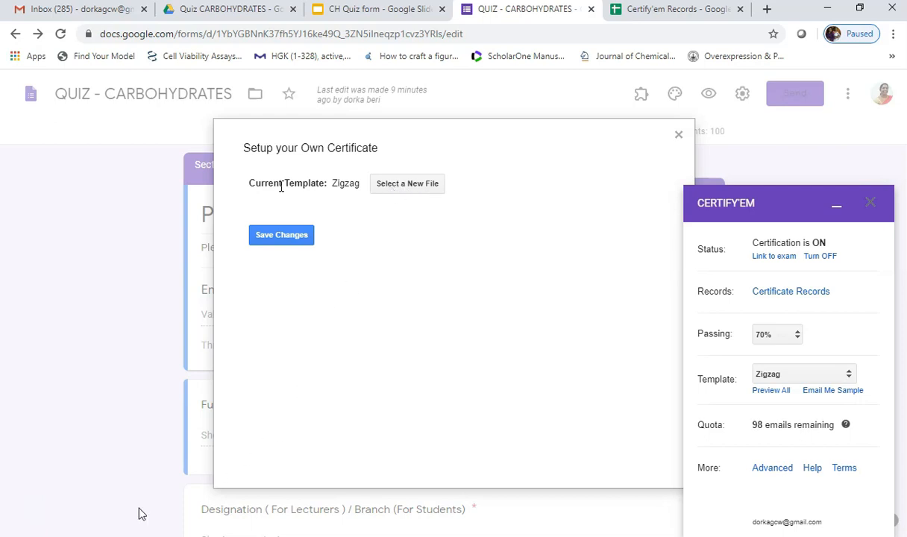
click(412, 191)
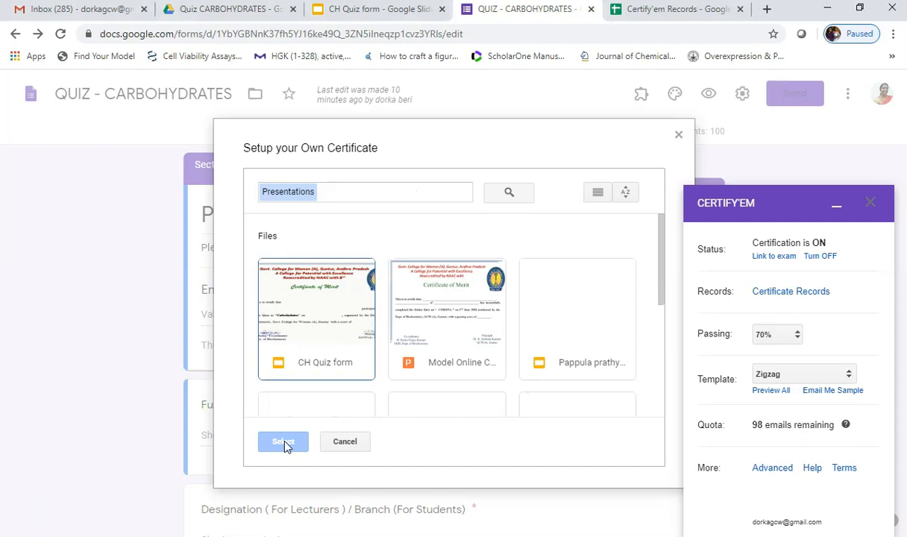
click(313, 332)
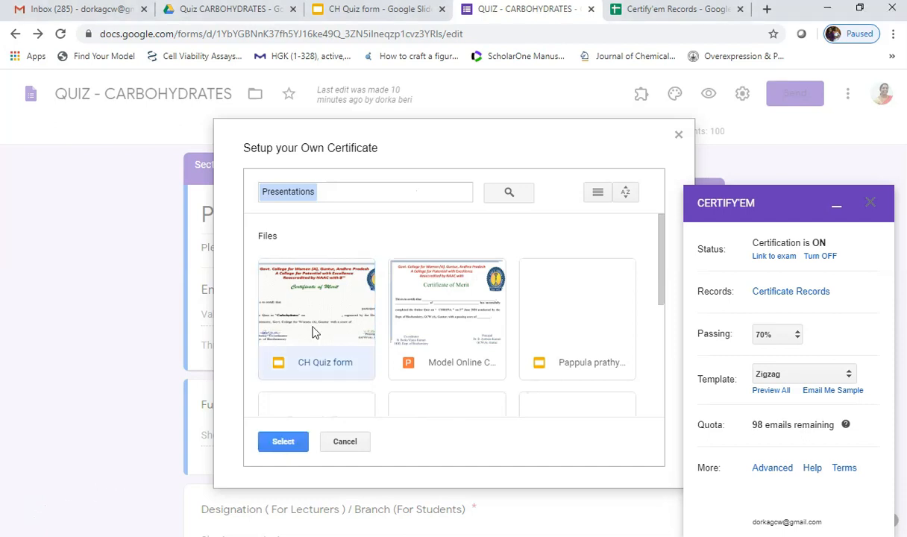
click(283, 443)
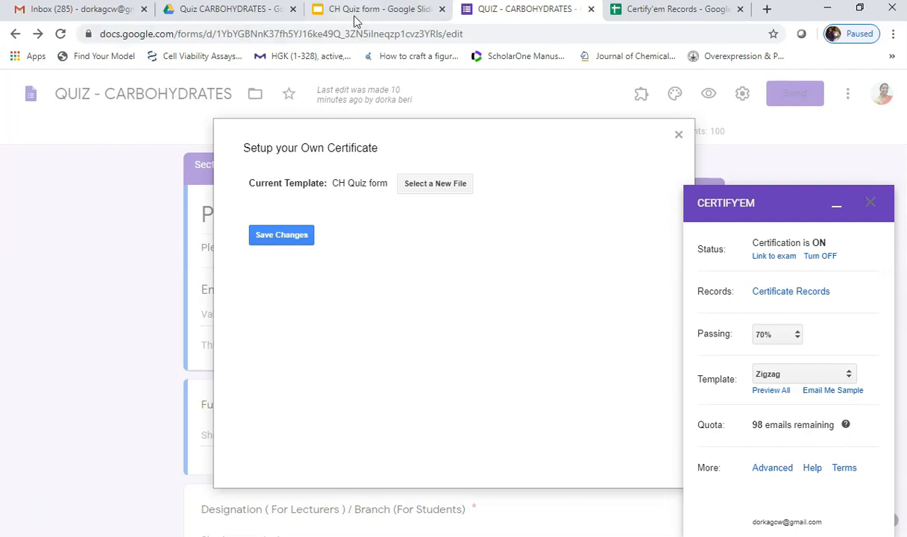
click(281, 236)
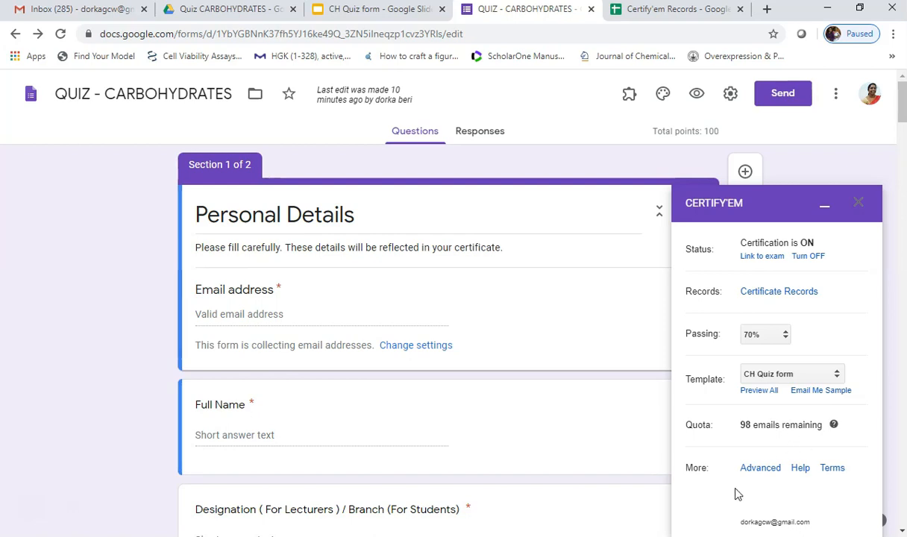
In Certify'em's advanced options, fill in the submission message, sender name, email subject "Quiz Certificate" and body "Thank you for participating in the Quiz."
scroll(871, 470, down, 2)
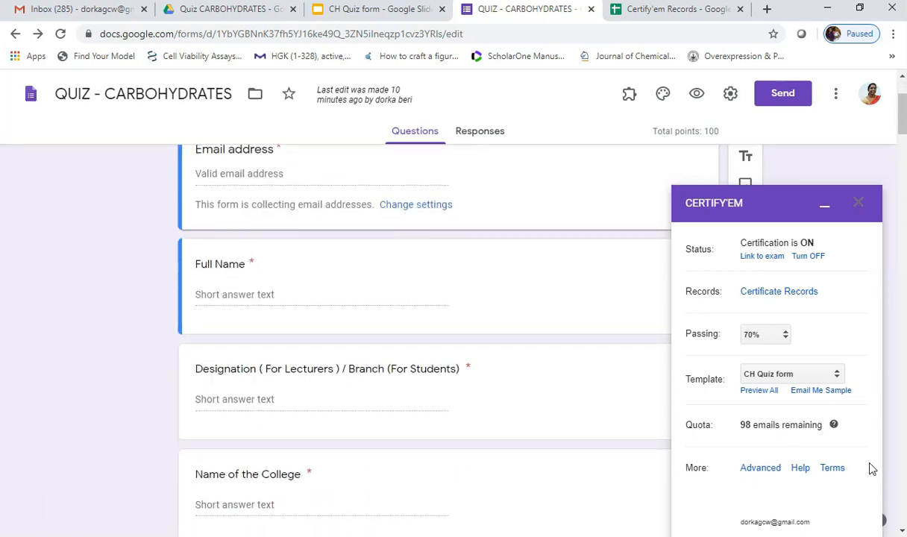
click(774, 473)
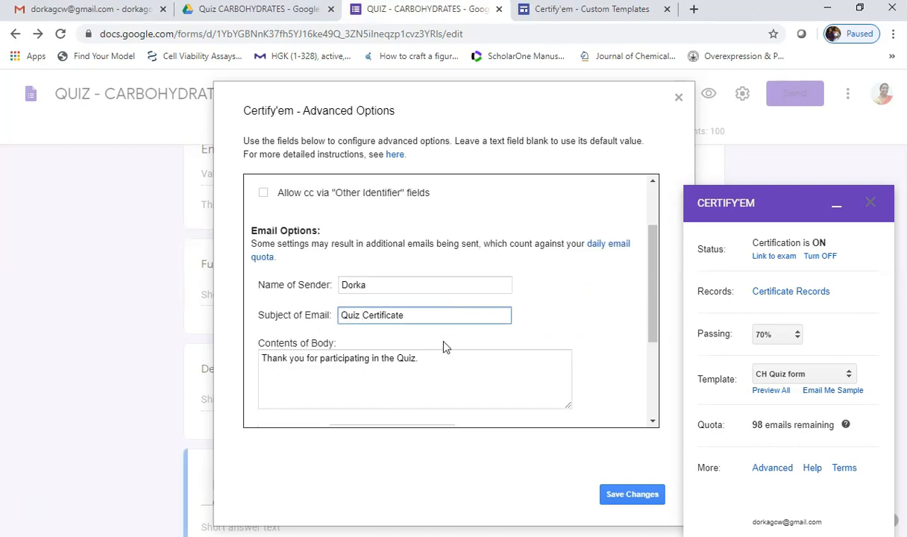
click(444, 364)
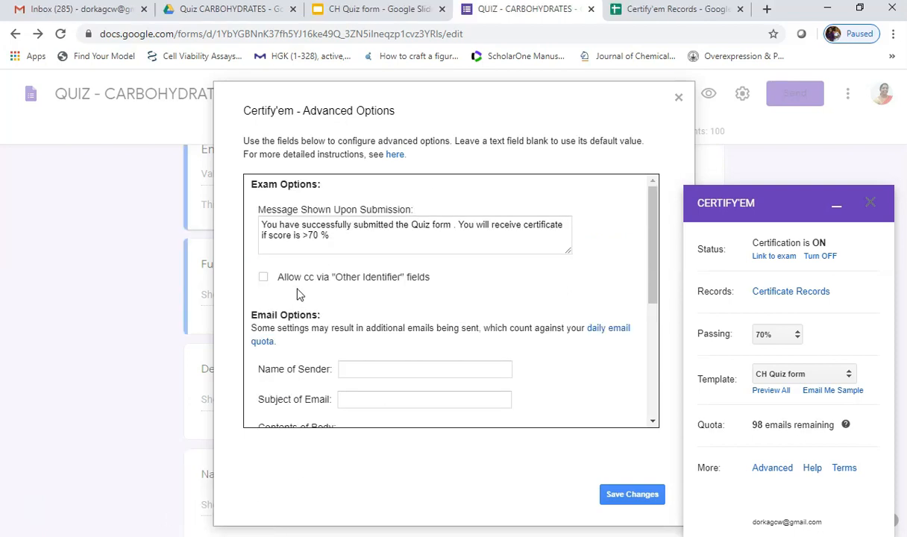
Review the certificate sharing and format choices, keep Email (typical) and PDF, and save the advanced options
scroll(561, 394, down, 5)
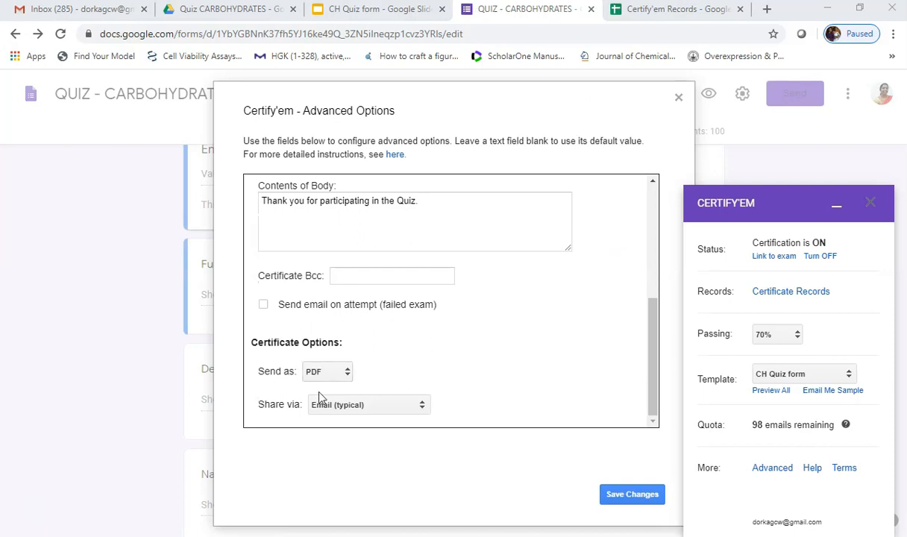
click(422, 407)
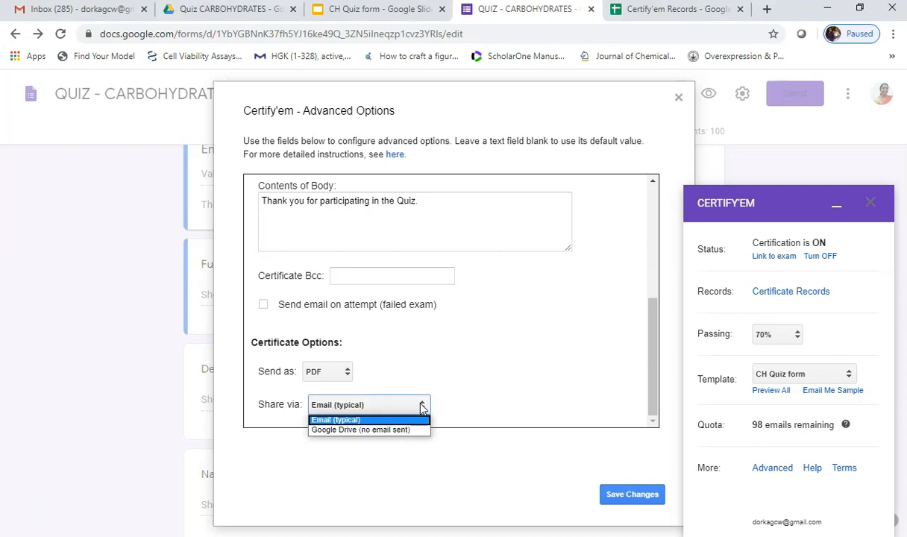
click(422, 406)
click(347, 373)
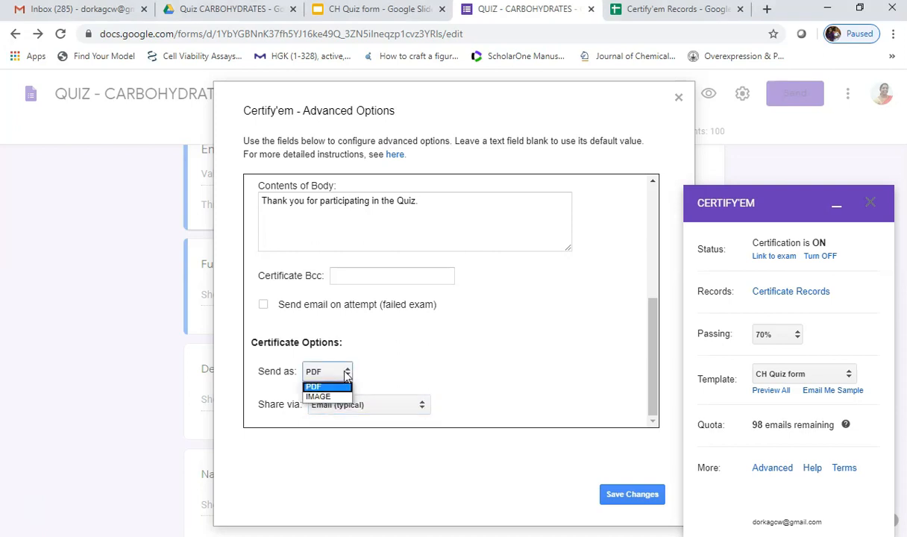
click(347, 373)
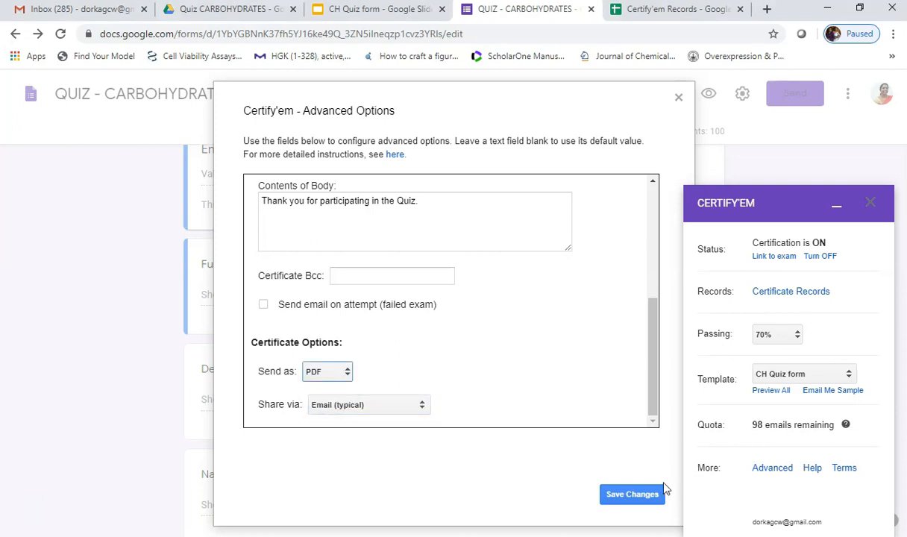
click(631, 495)
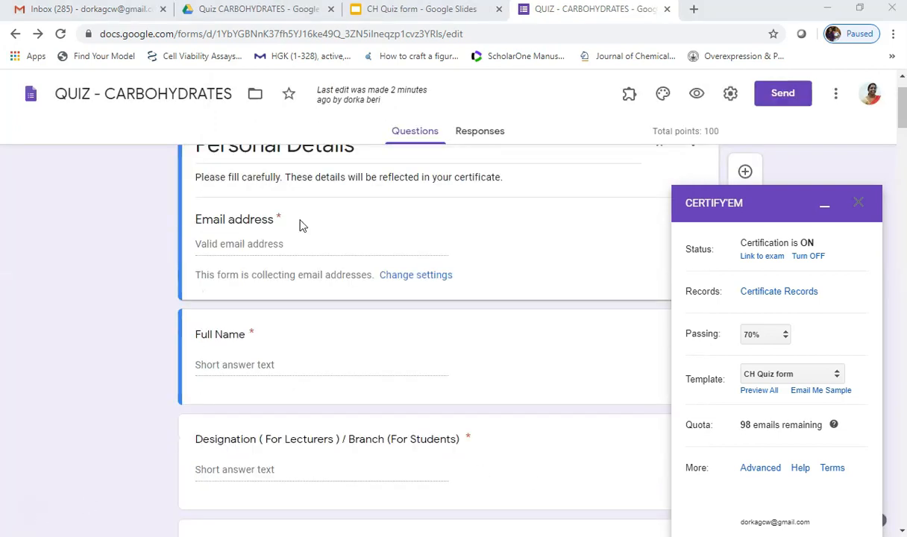
In the CH Quiz form slide, draw a text box across the blank after "This is to certify that"
click(415, 9)
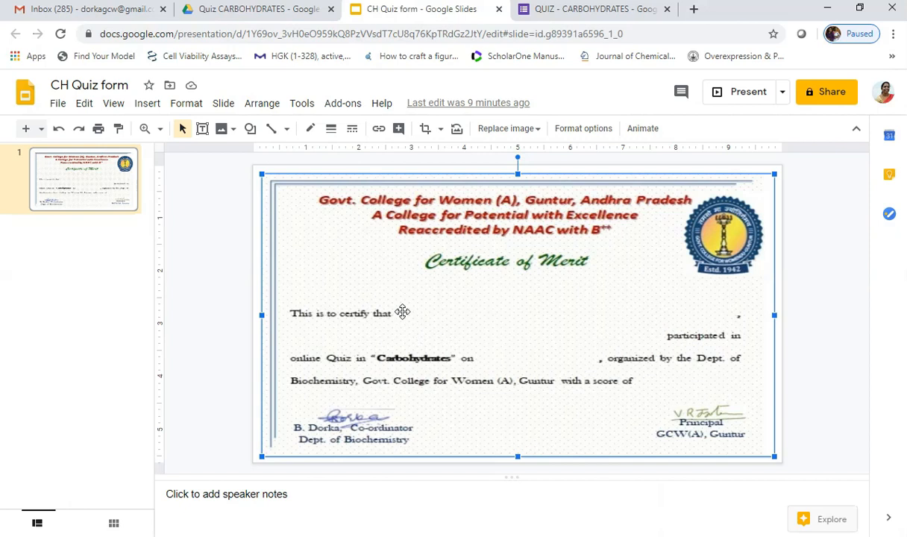
click(203, 129)
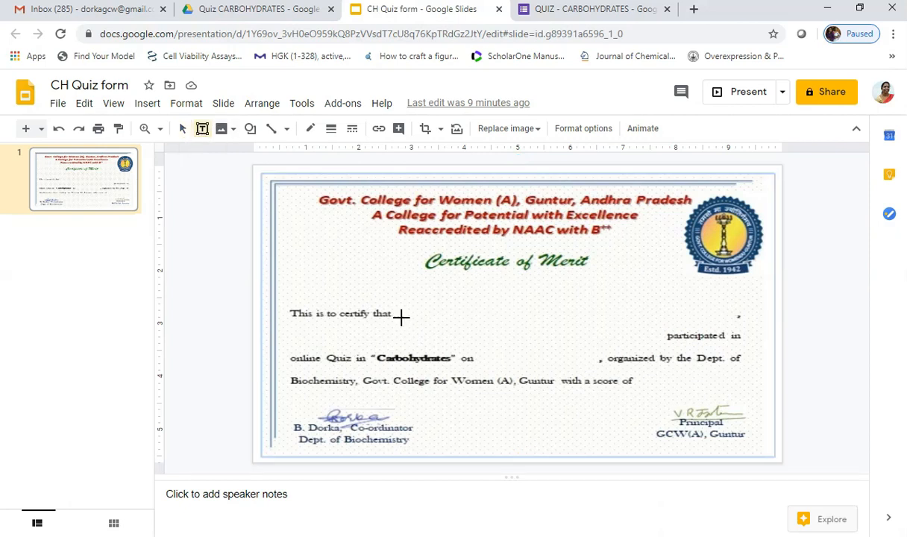
drag(398, 309, 737, 320)
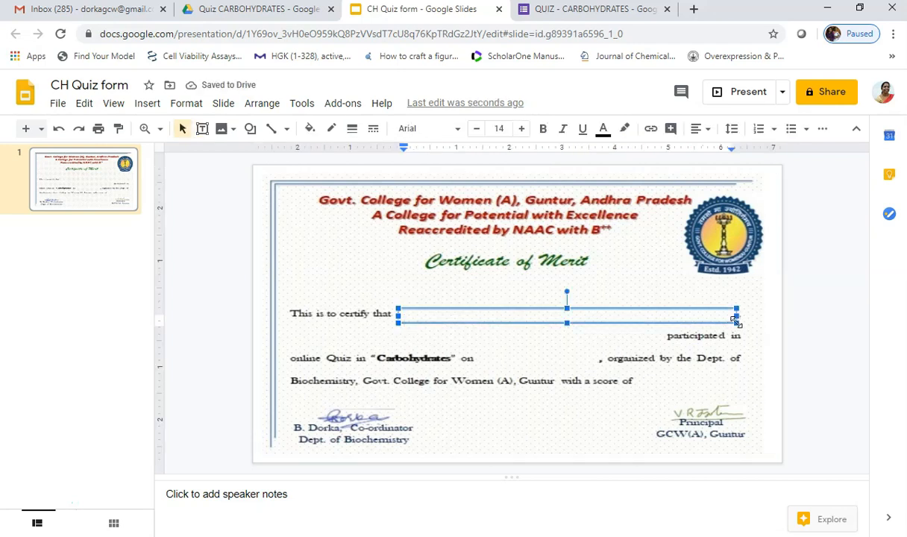
Copy the Full Name heading from Certify'em Records into the text box, enclose it in double curly braces, and move the box up slightly
key(alt+Tab)
key(alt+Tab)
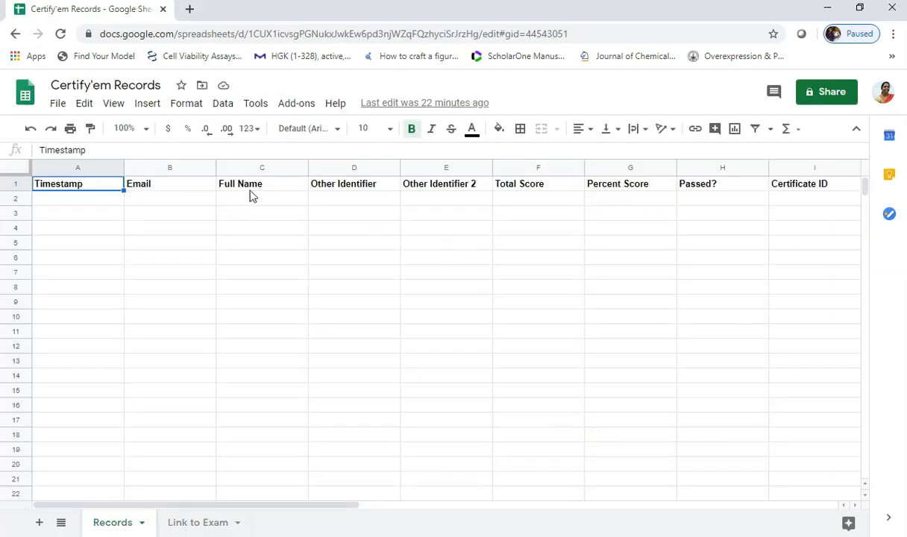
click(261, 187)
drag(91, 148, 41, 152)
key(ctrl+c)
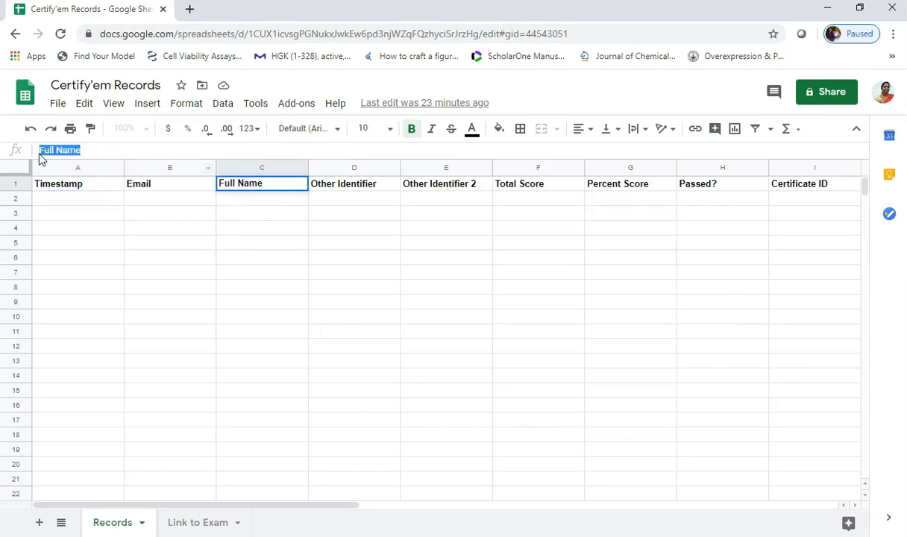
key(alt+Tab)
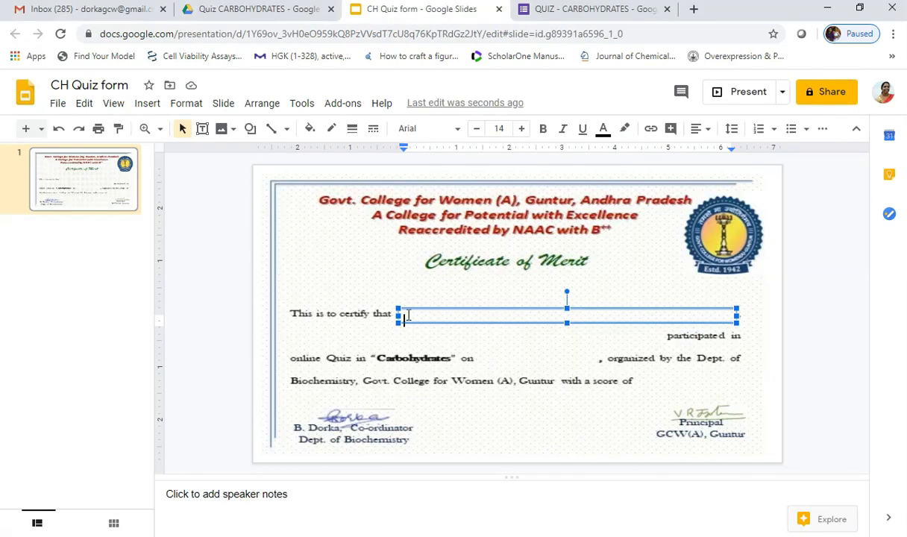
text({{)
key(ctrl+v)
text(}})
mouse_move(429, 320)
mouse_down()
mouse_move(405, 310)
mouse_move(421, 305)
mouse_up()
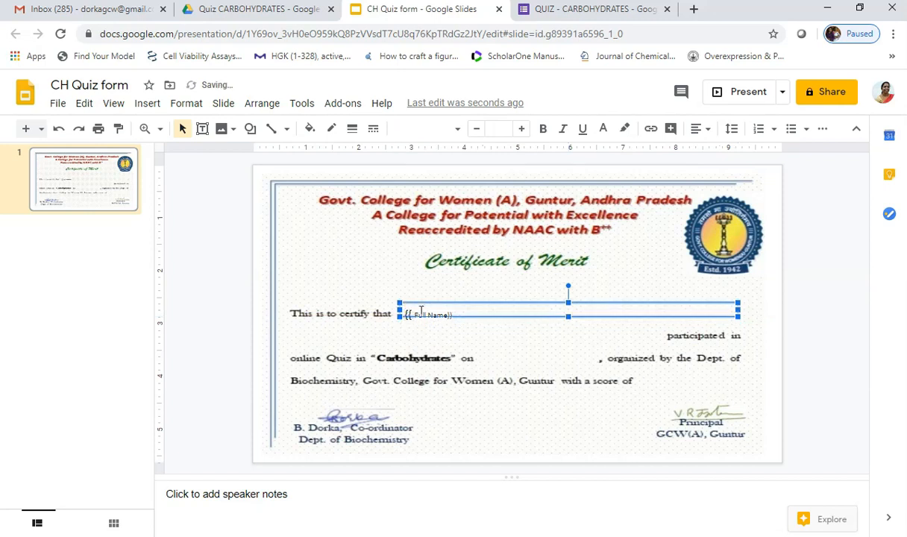
Format the Full Name placeholder as centred, bold, italic purple text and adjust its box to fit the "This is to certify that" line
triple_click(453, 316)
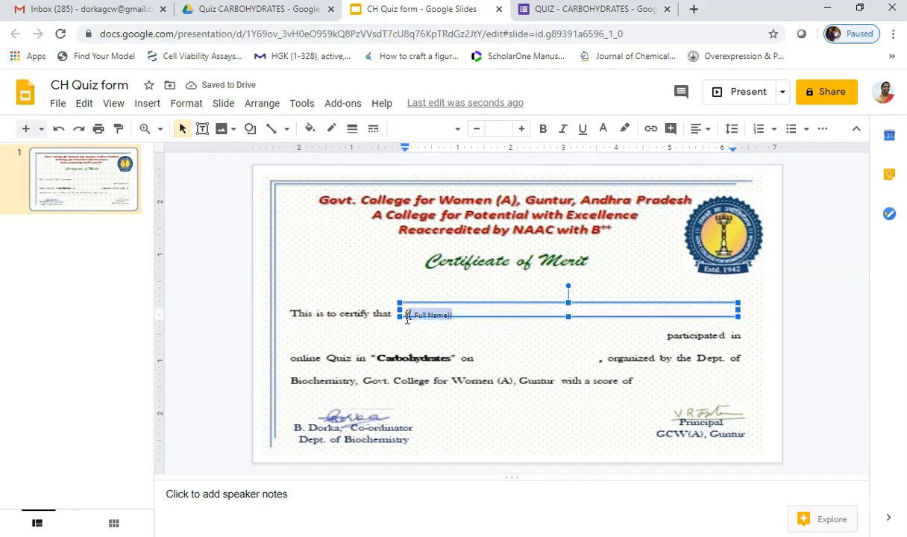
click(704, 130)
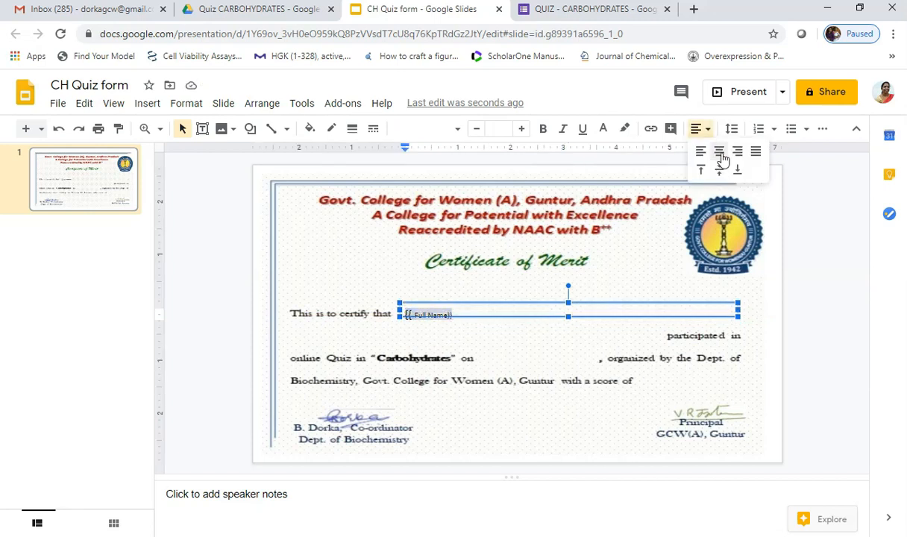
click(718, 152)
click(544, 130)
click(563, 131)
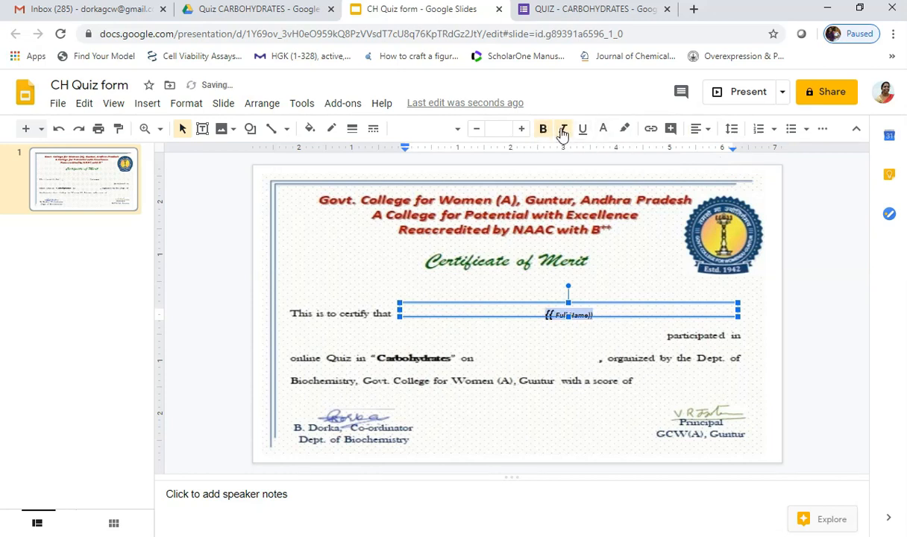
click(603, 131)
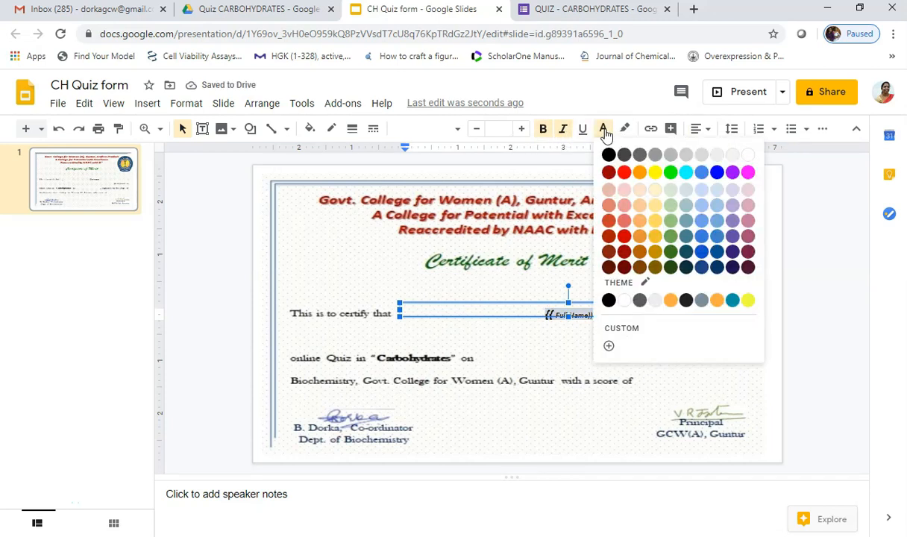
click(733, 173)
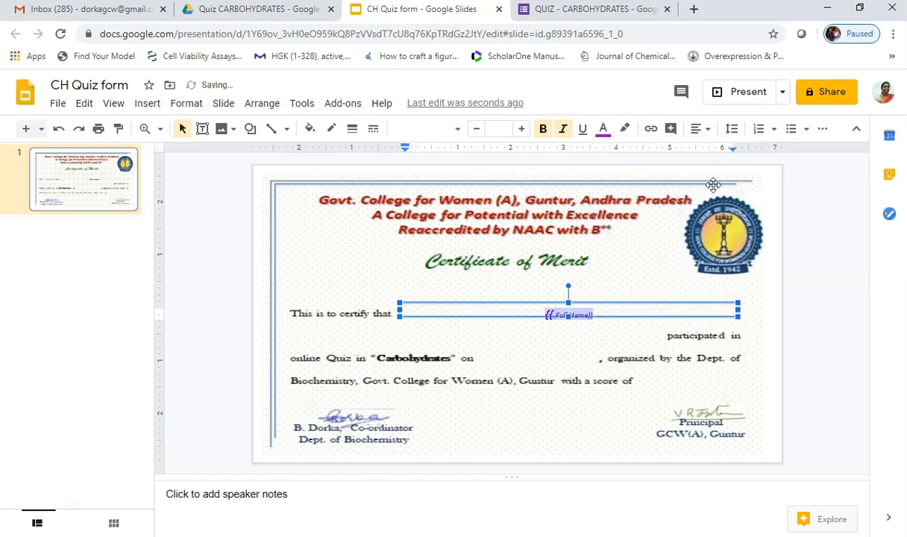
click(594, 302)
drag(594, 302, 567, 321)
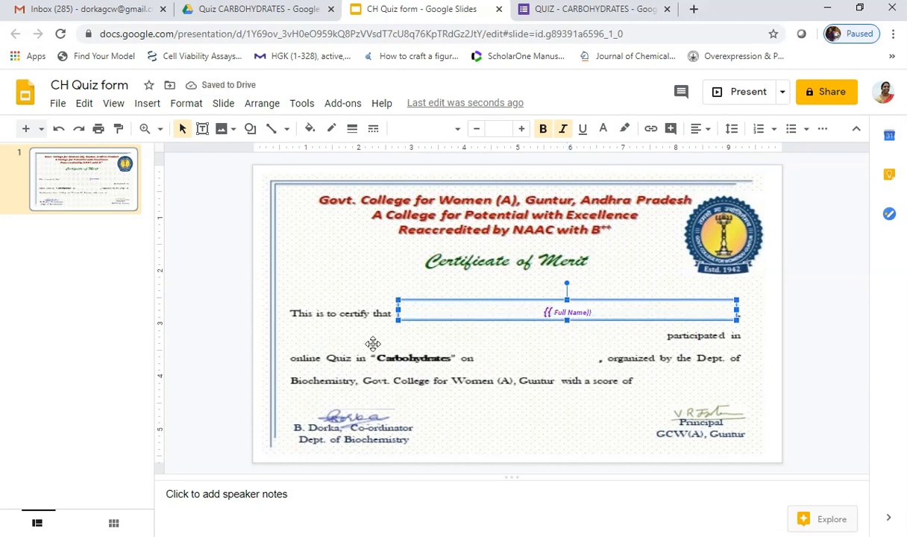
Draw a text box across the blank before "participated in" and check the Certify'em Records sheet for the headings
click(308, 341)
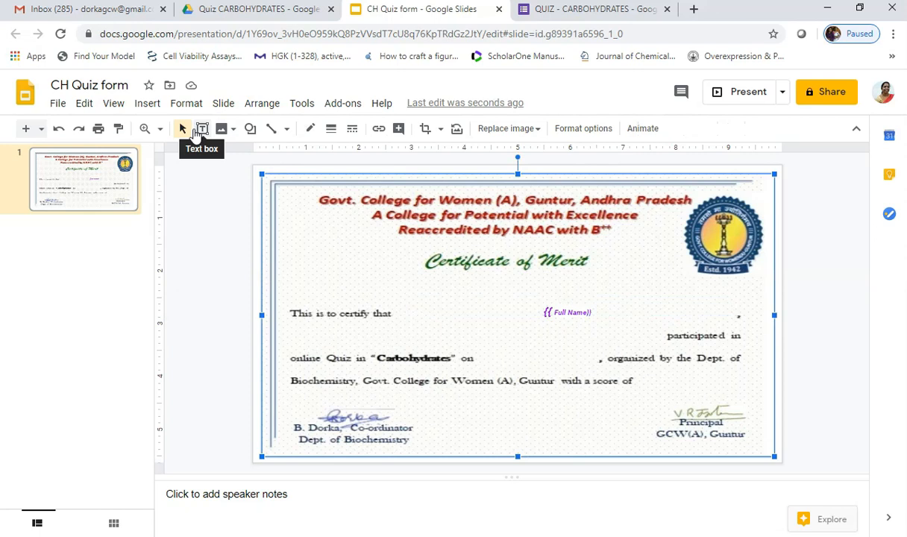
click(198, 130)
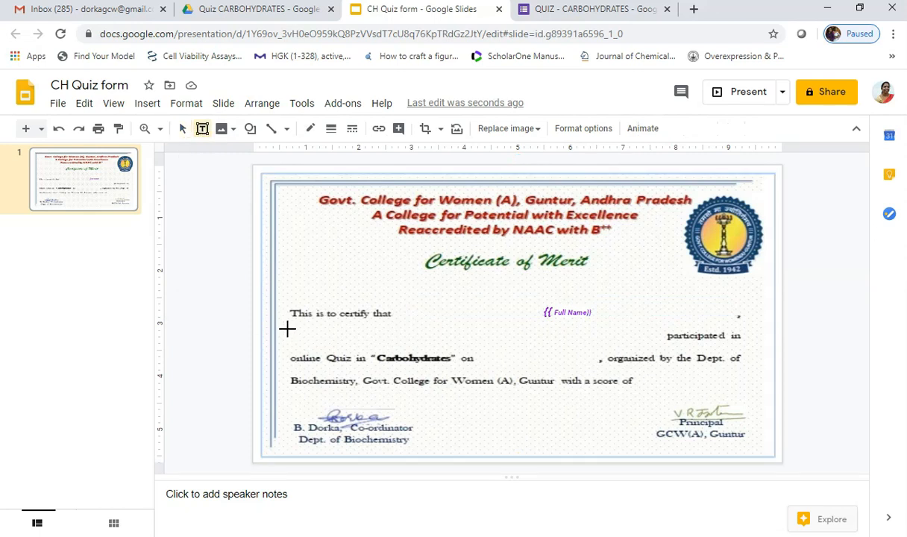
drag(288, 329, 660, 340)
key(alt+Tab)
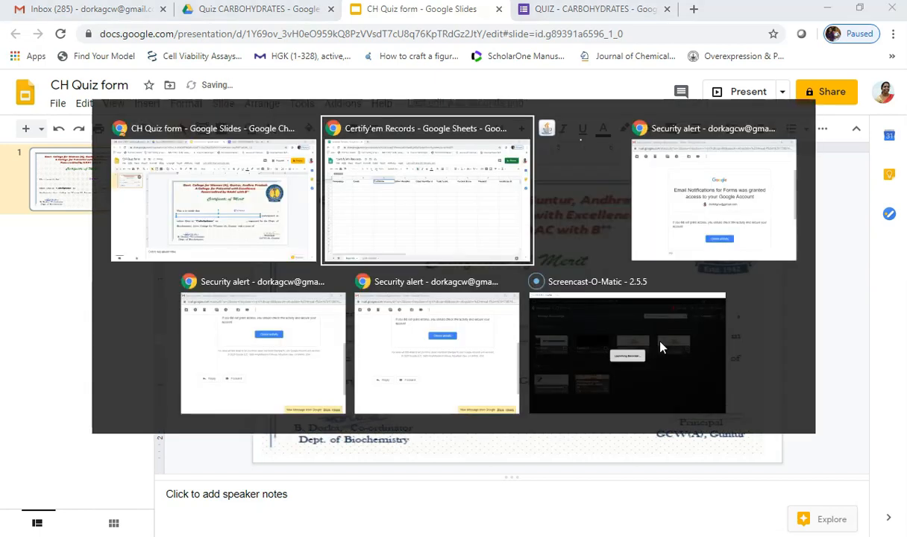
key(alt+Tab)
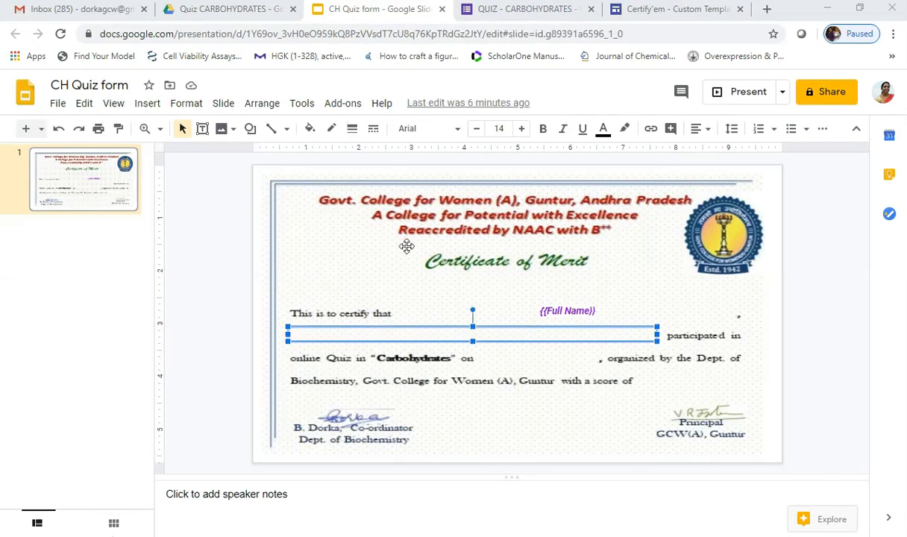
Check Certify'em's merge tag list and the quiz form's questions, and enter {{other identifiers}} in the text box before "participated in"
click(641, 11)
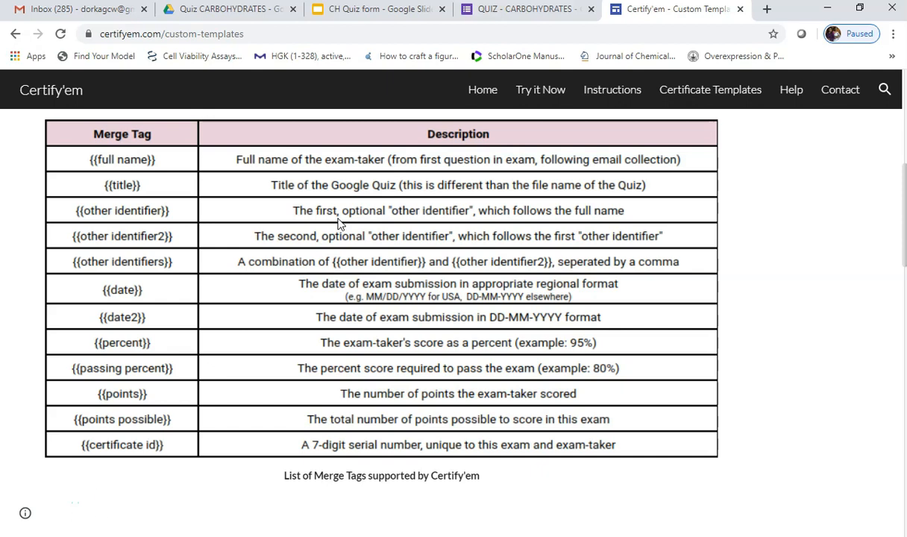
click(547, 9)
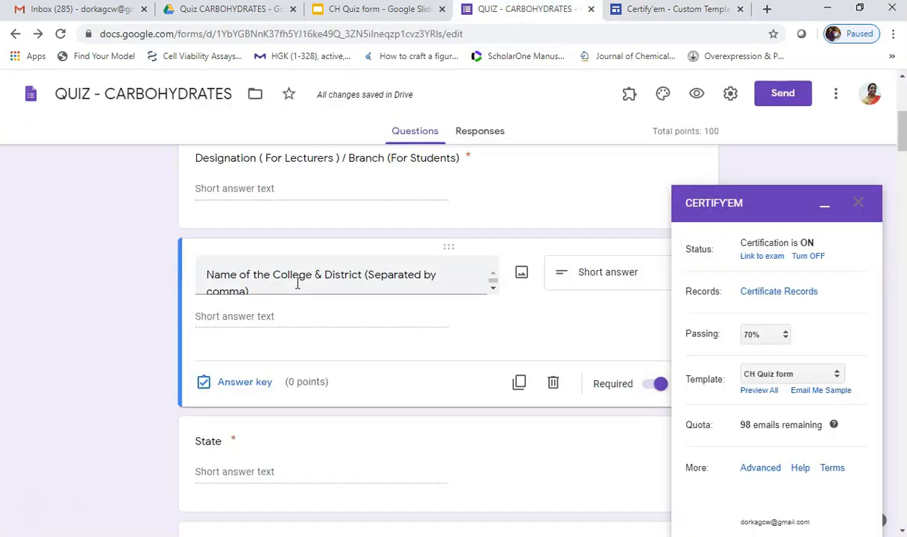
key(ctrl+shift+Tab)
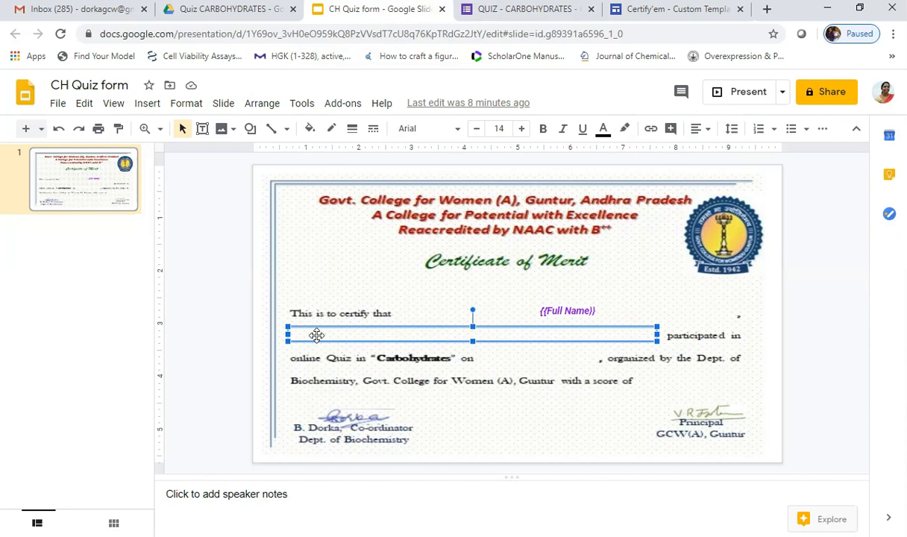
text({{other identifiers}})
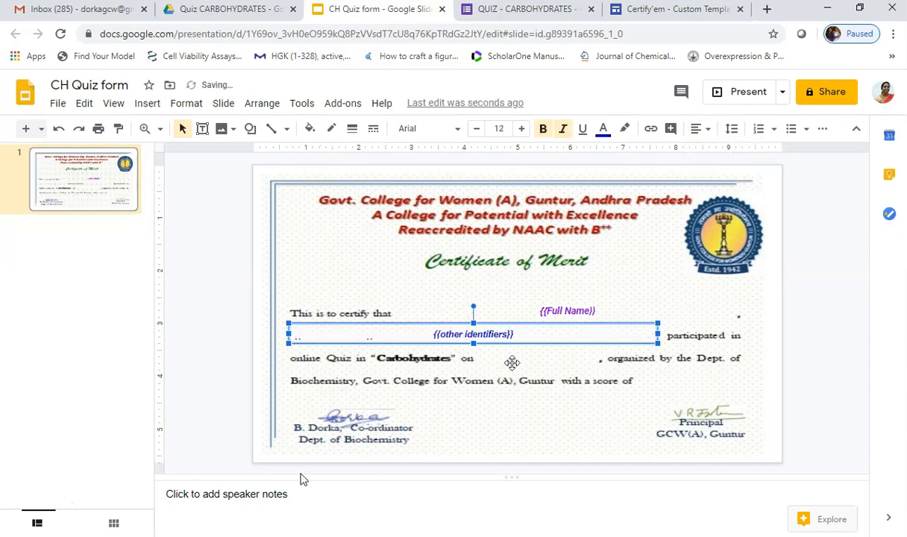
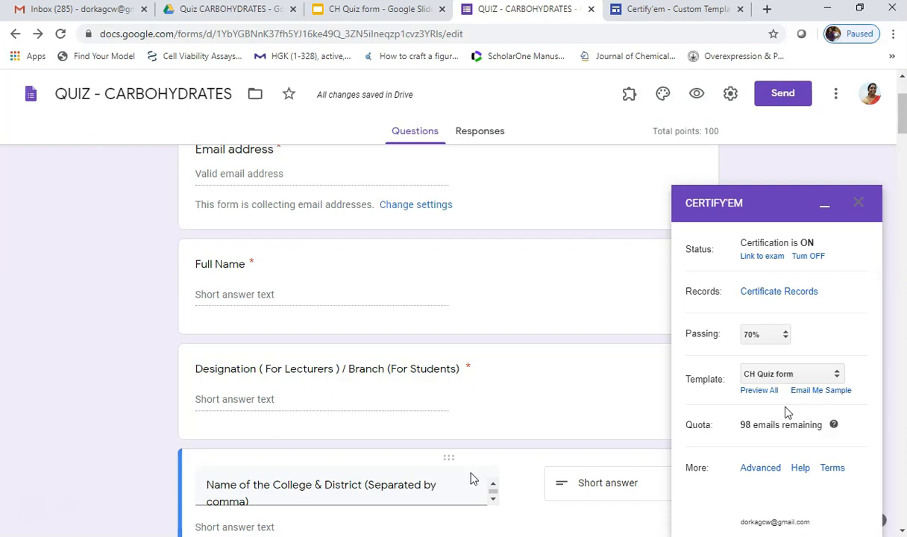
Email a sample certificate from Certify'em, download its PDF attachment in Gmail, and open it
click(827, 391)
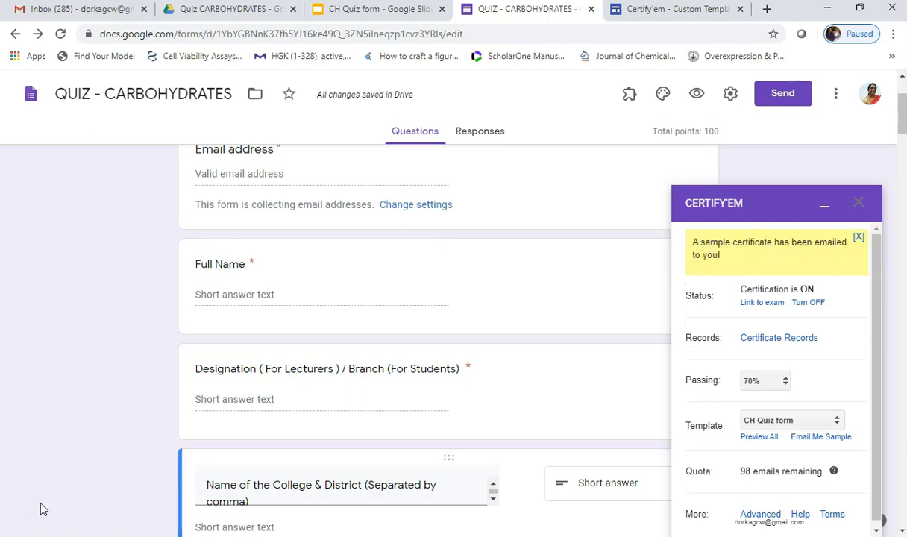
click(80, 10)
click(472, 196)
mouse_move(292, 382)
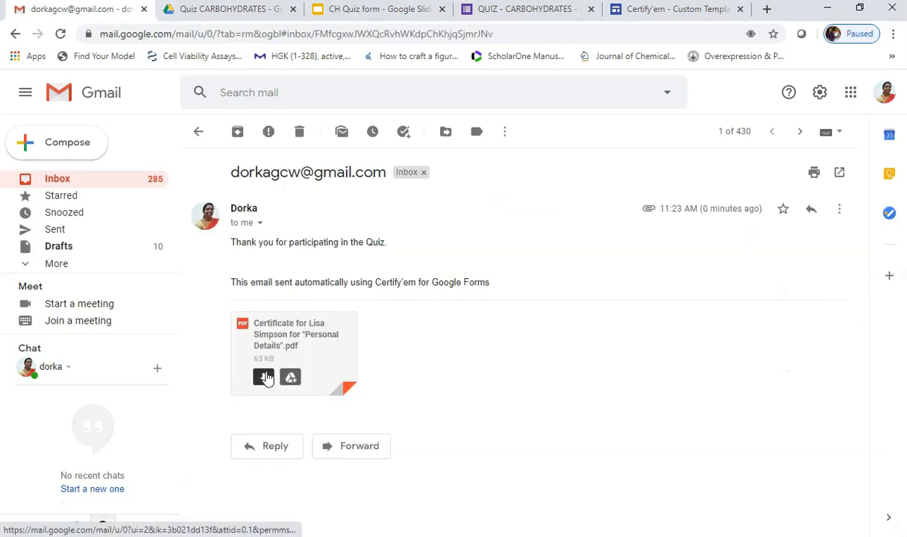
click(265, 377)
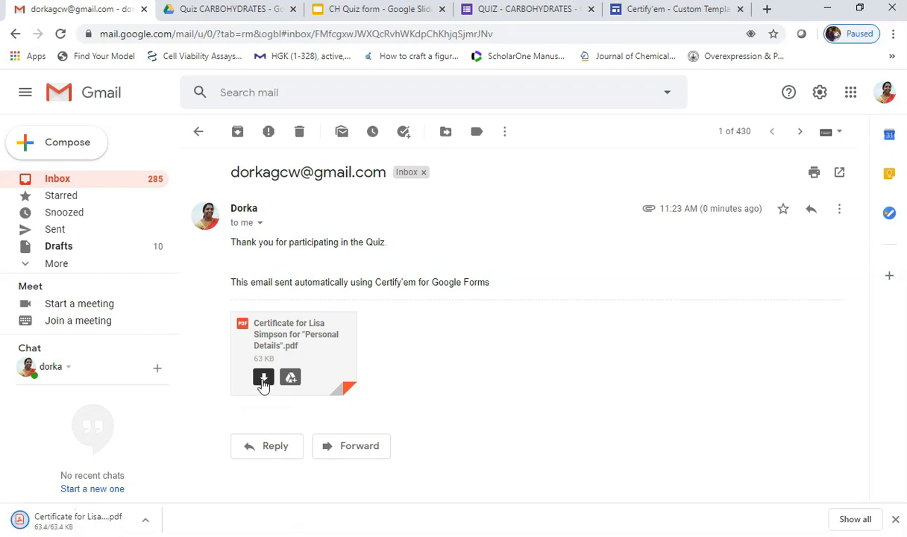
click(145, 520)
click(183, 429)
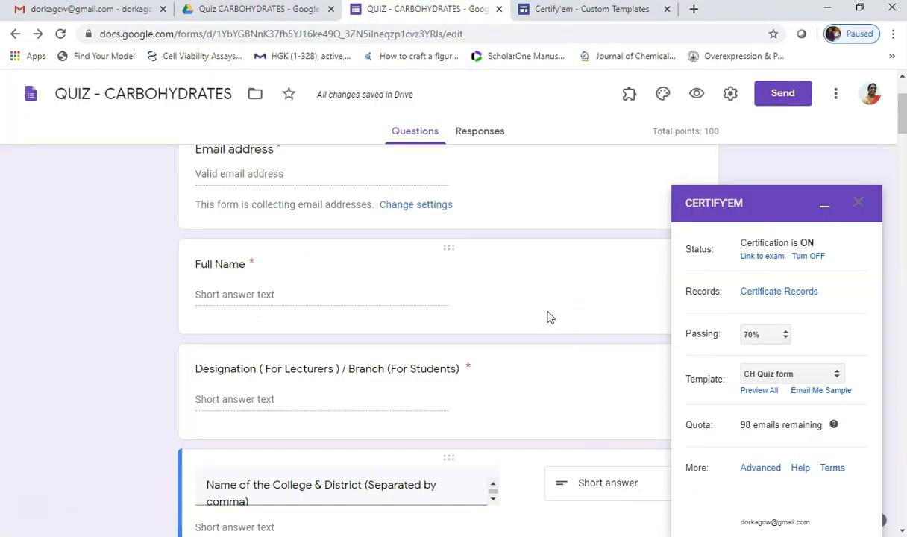
Preview the quiz, fill in e-mail, full name, Asst. Professor, Govt. College for Women (A), Guntur, Andhra Pradesh and Teacher, and continue to the questions
click(697, 95)
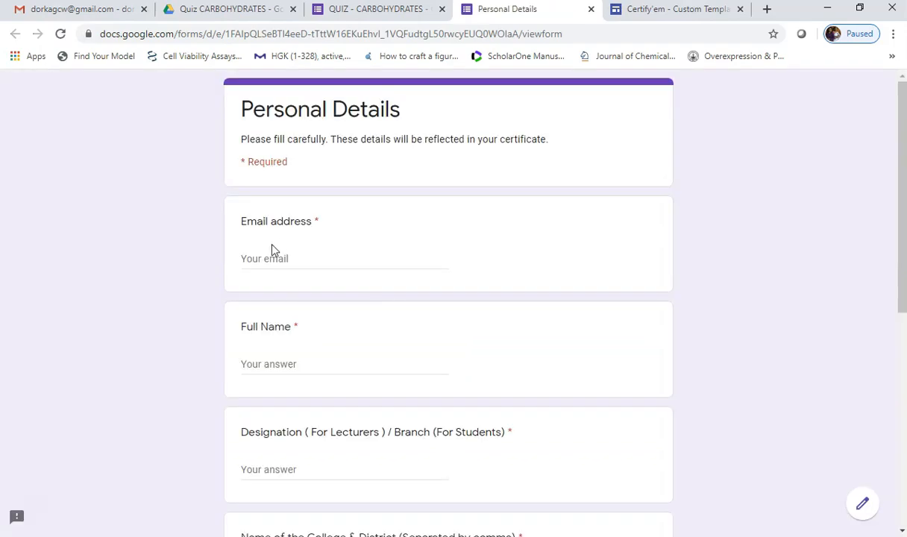
click(266, 261)
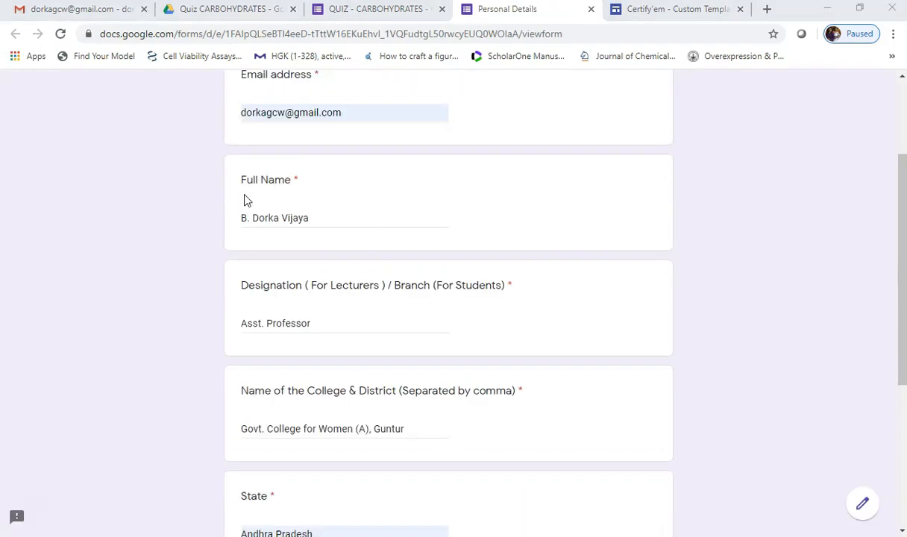
scroll(249, 201, up, 1)
scroll(431, 275, up, 1)
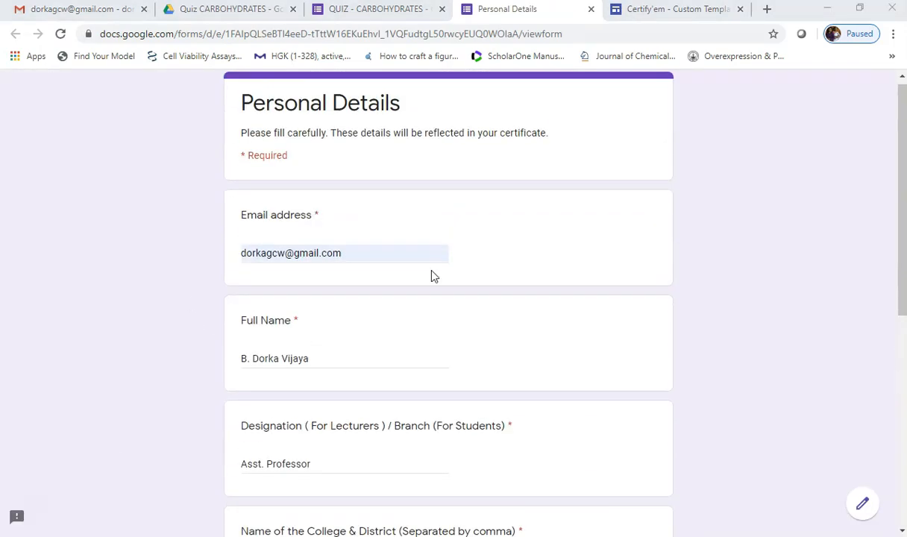
scroll(510, 229, down, 3)
scroll(511, 229, down, 1)
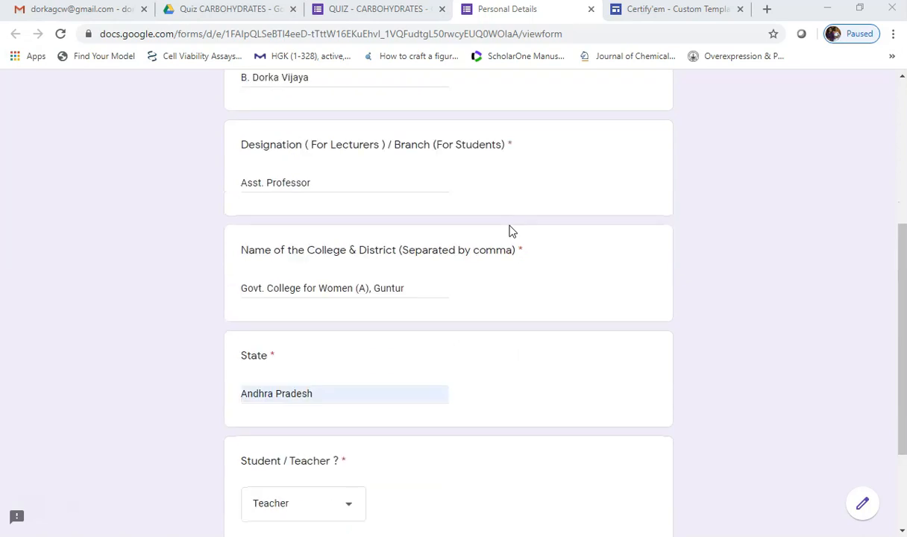
scroll(527, 319, down, 2)
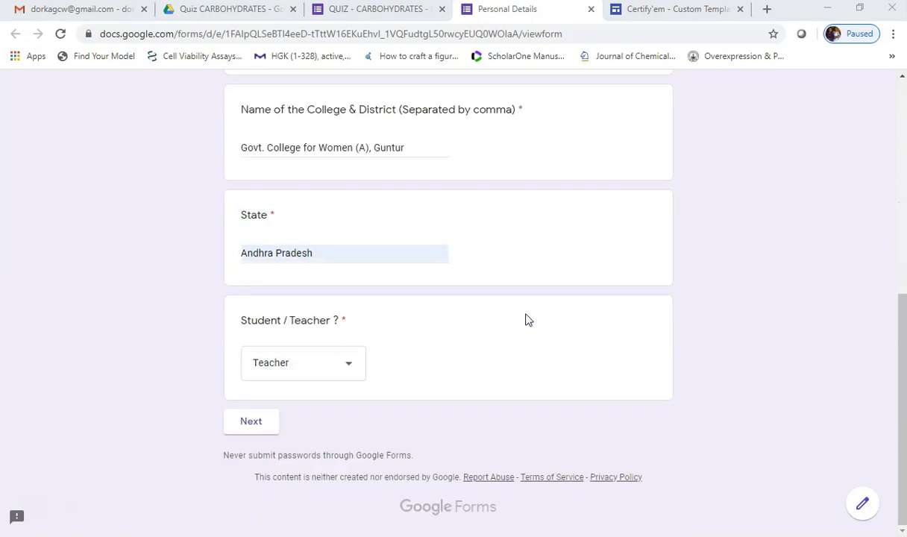
click(252, 422)
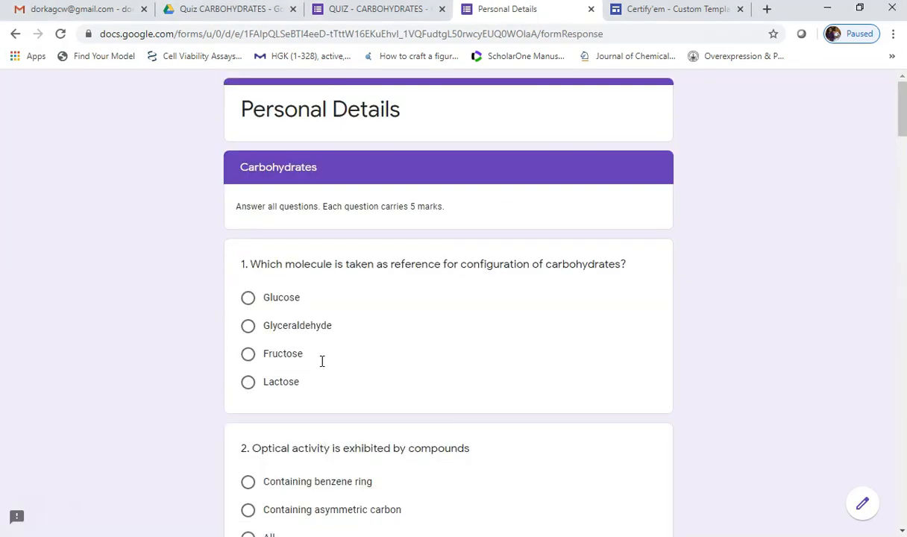
Answer the first three quiz questions with Glyceraldehyde, All and Dextro rotatory, and work through the rest to submit the quiz
click(247, 326)
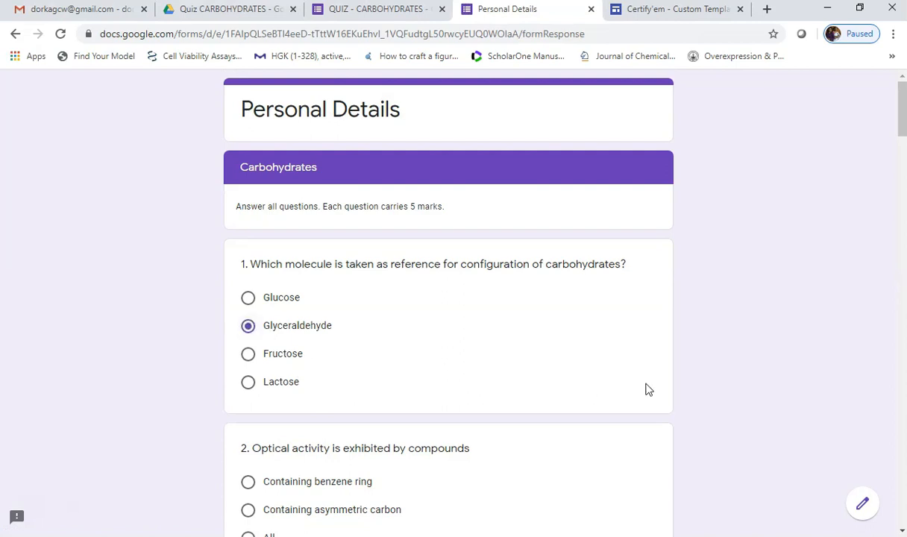
scroll(618, 370, down, 3)
click(248, 330)
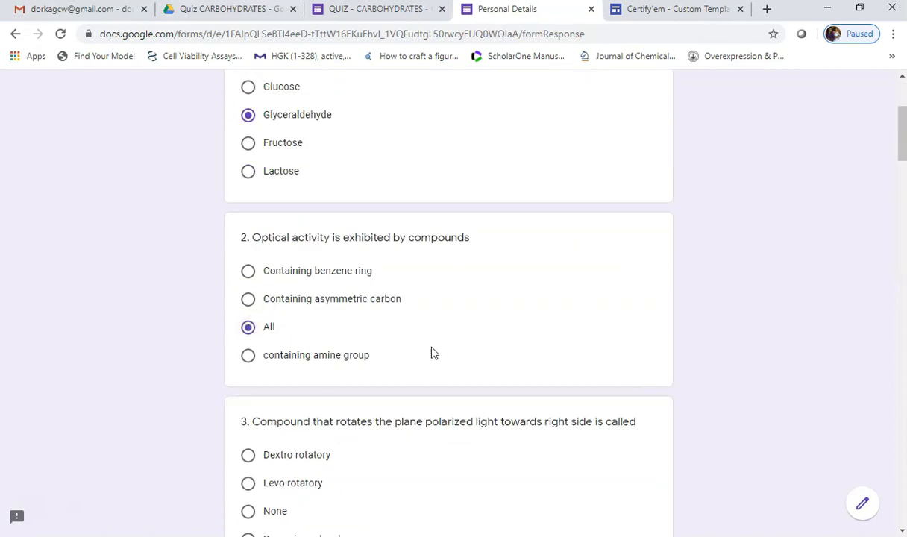
scroll(442, 355, down, 1)
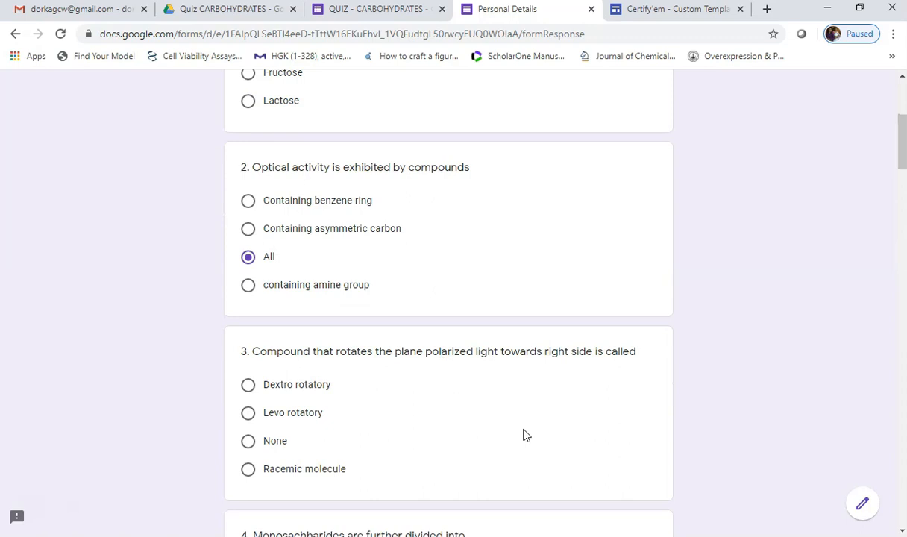
scroll(525, 435, down, 2)
click(248, 245)
scroll(579, 403, down, 1)
scroll(578, 403, down, 1)
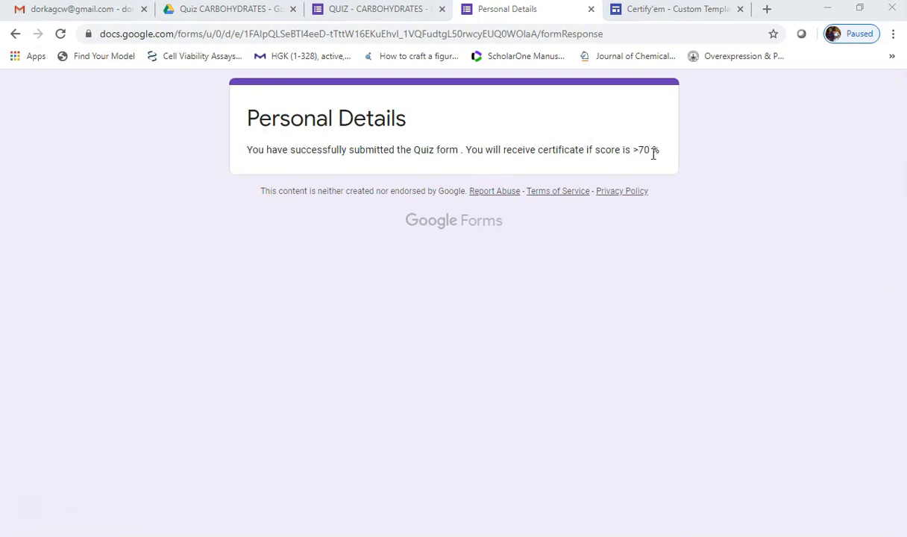
Refresh the Gmail inbox, open the new Quiz Certificate message, and download and open its PDF certificate
click(79, 9)
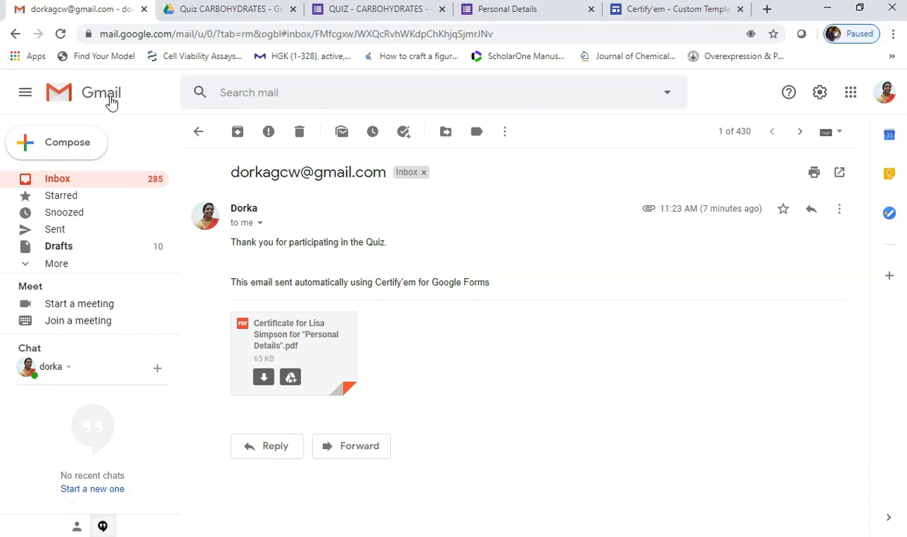
click(197, 133)
click(240, 132)
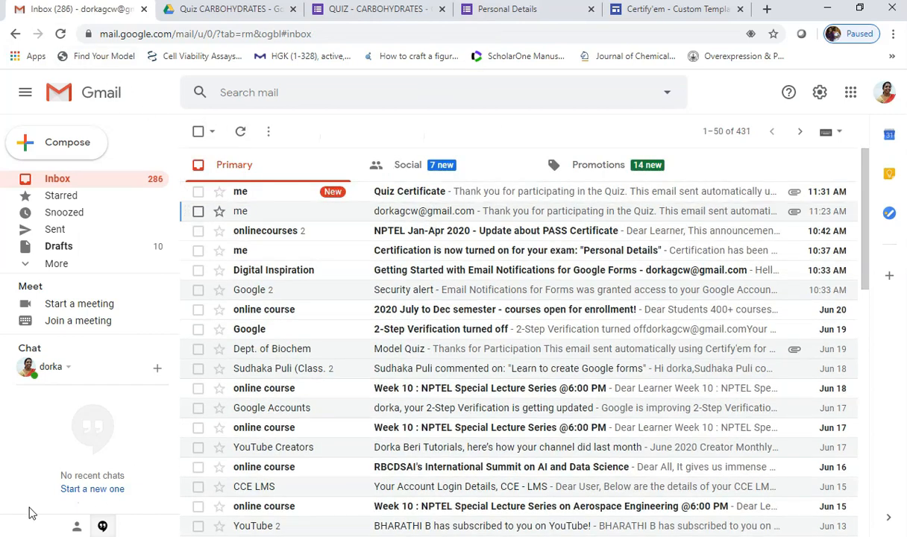
click(413, 193)
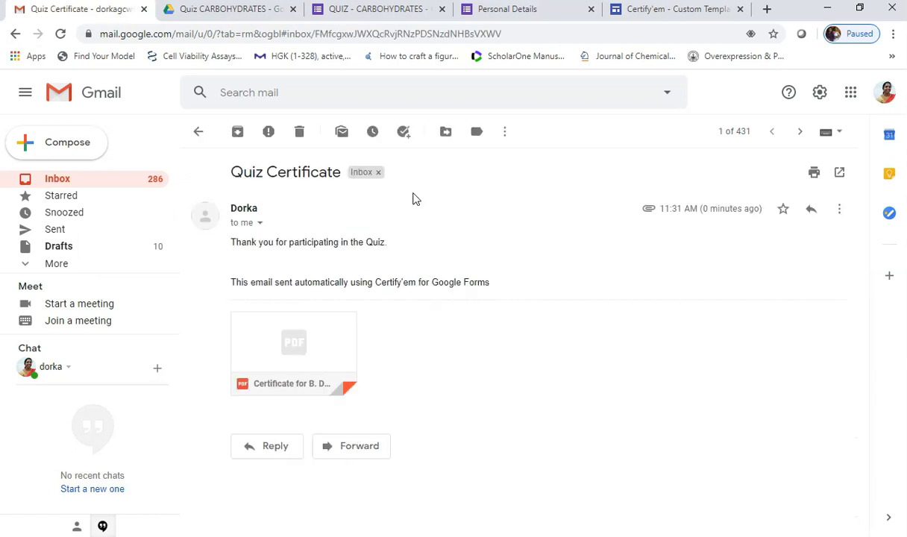
mouse_move(250, 391)
click(264, 378)
click(145, 522)
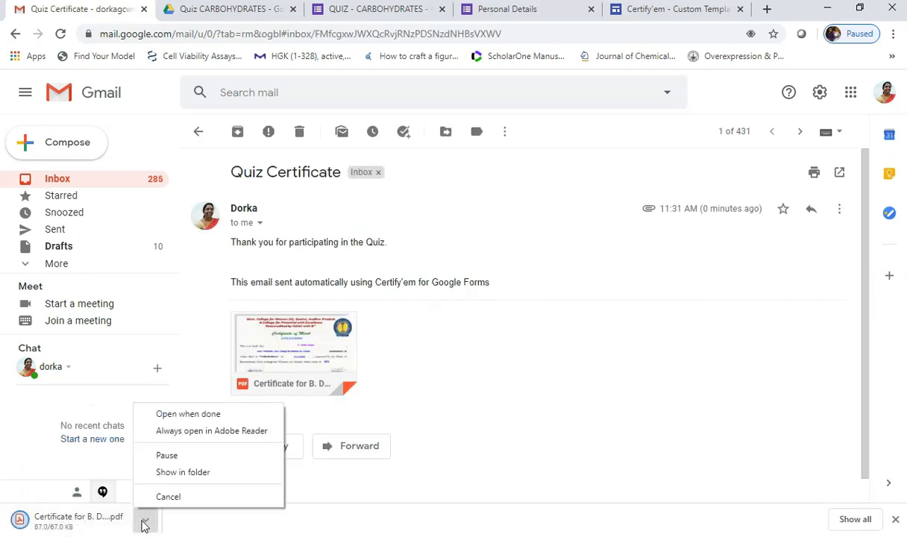
click(224, 414)
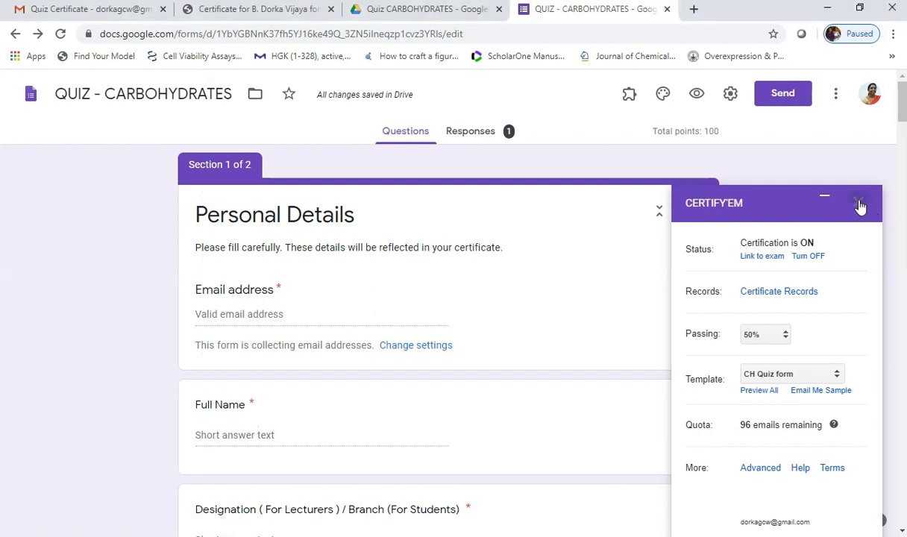
Close Certify'em on the quiz form and open Limit Google Form Responses in the Email Notifications for Google Forms add-on
click(857, 204)
click(631, 97)
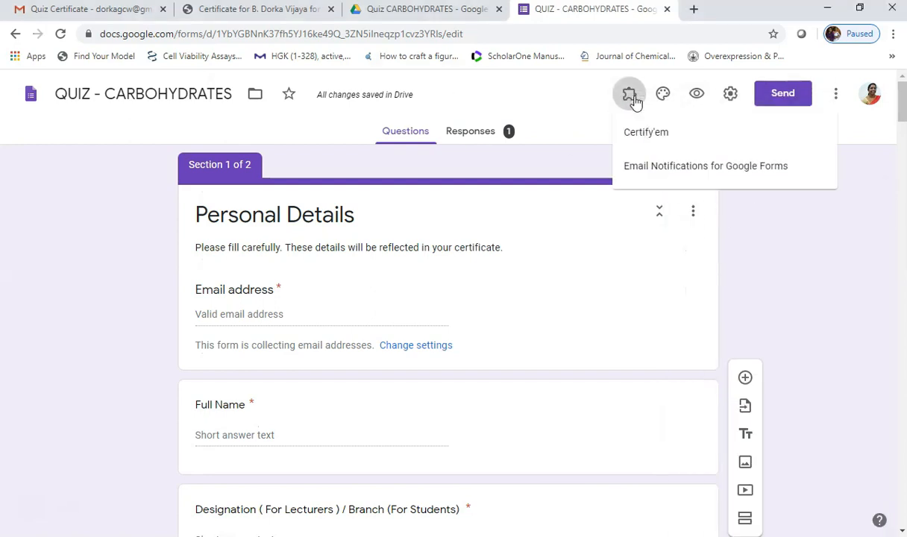
click(647, 167)
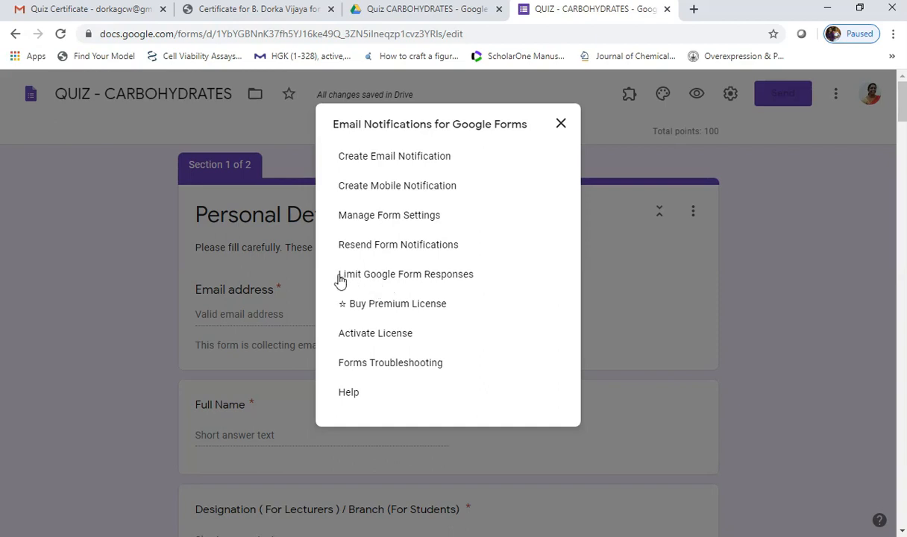
click(454, 278)
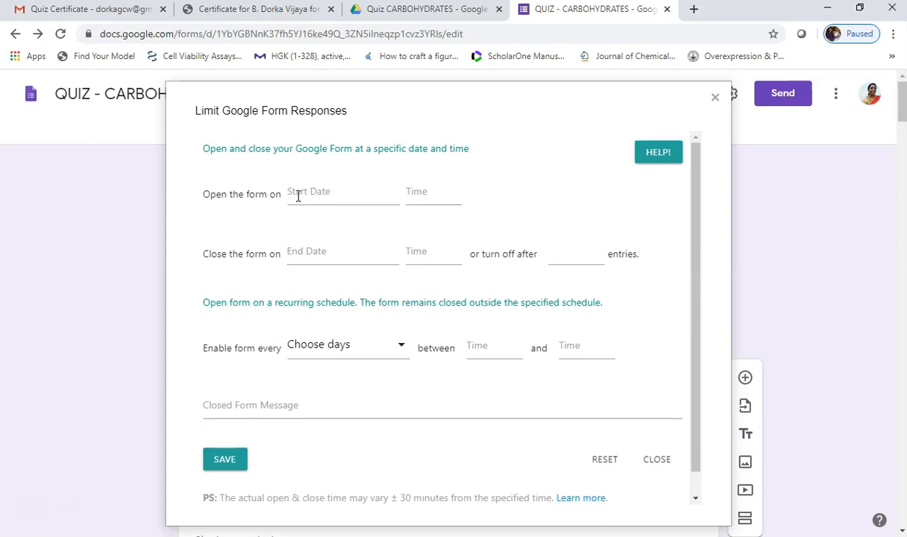
Schedule the form to open on 06/22/2020 at 01:00 and close on 06/29/2020 at 04:00
click(299, 194)
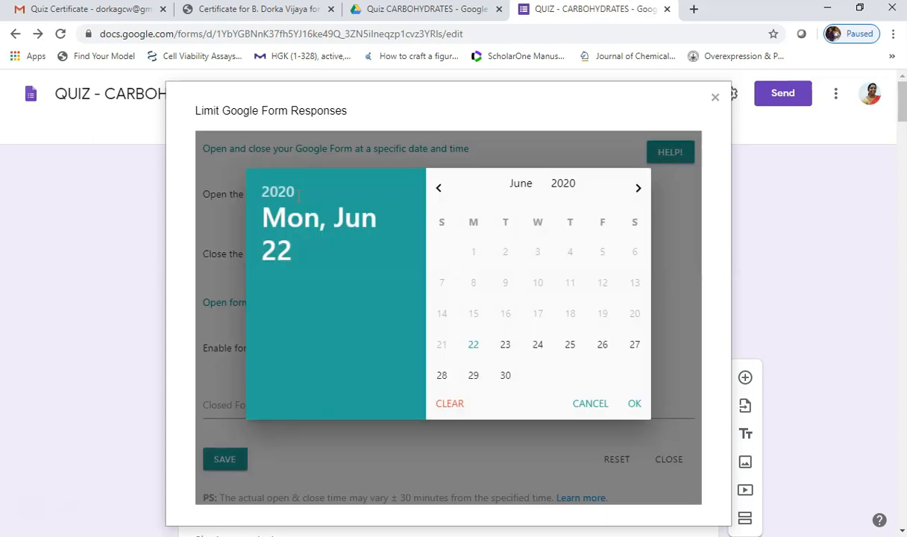
click(474, 347)
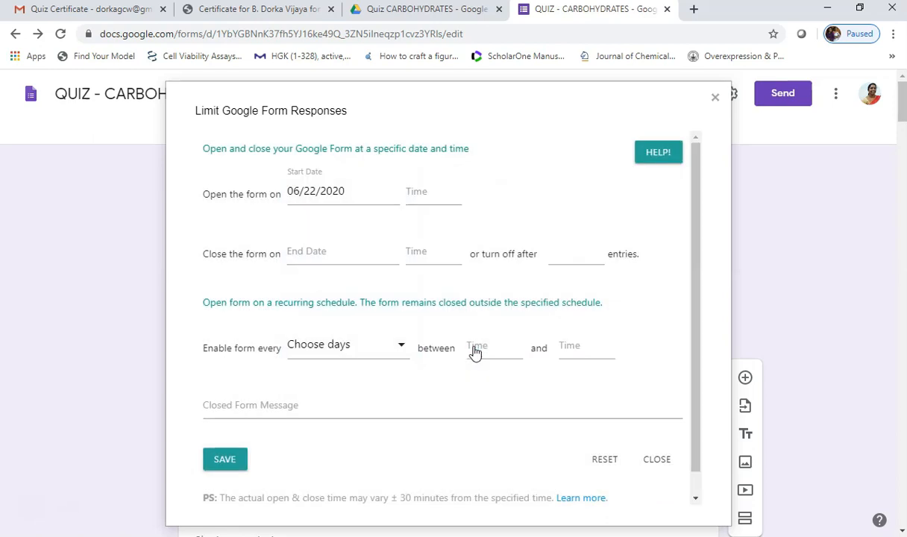
click(424, 192)
drag(487, 237, 567, 309)
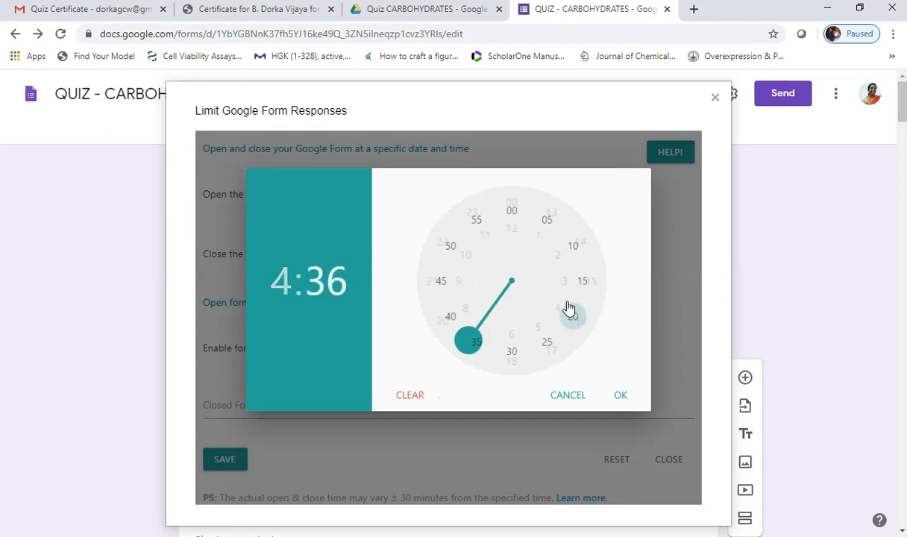
drag(462, 351, 513, 213)
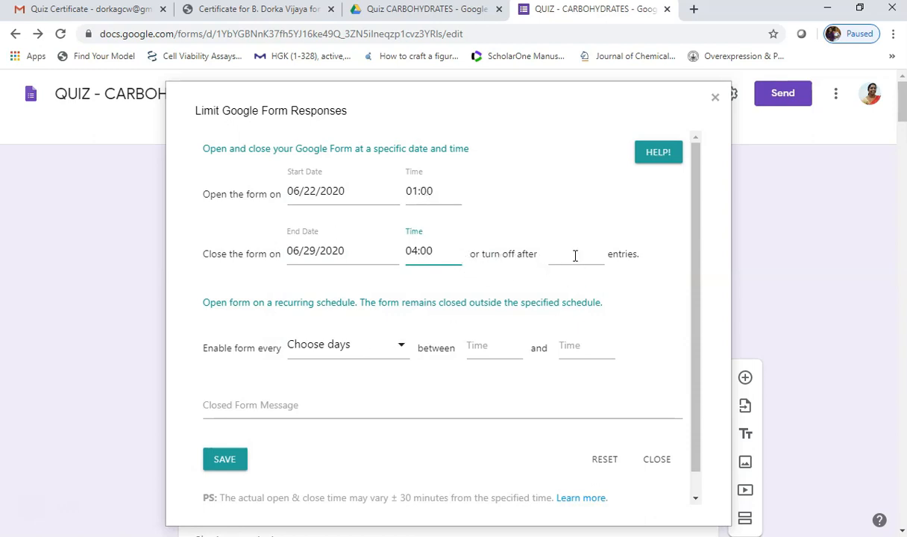
Save the form's open and close schedule and dismiss the confirmation notice
click(229, 467)
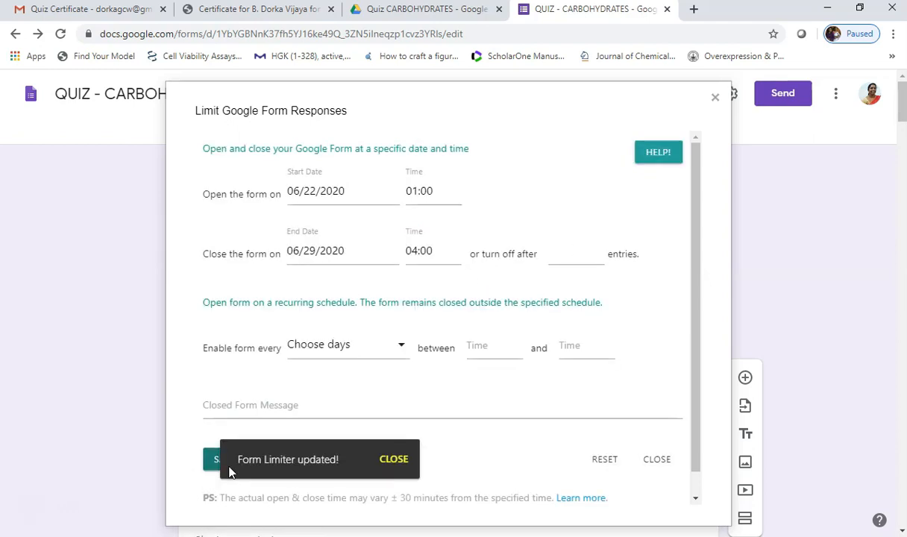
click(394, 459)
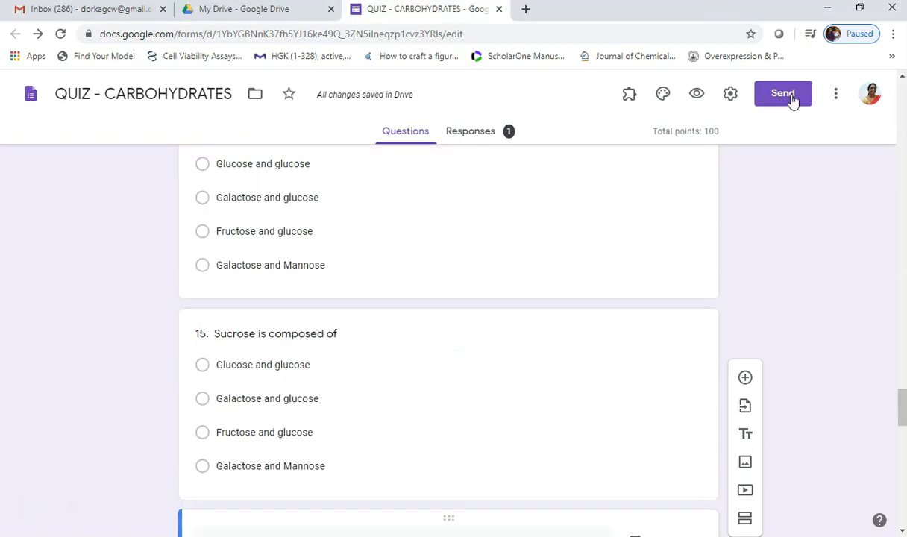
Generate a shortened sharing link for the QUIZ - CARBOHYDRATES form and copy it
click(789, 98)
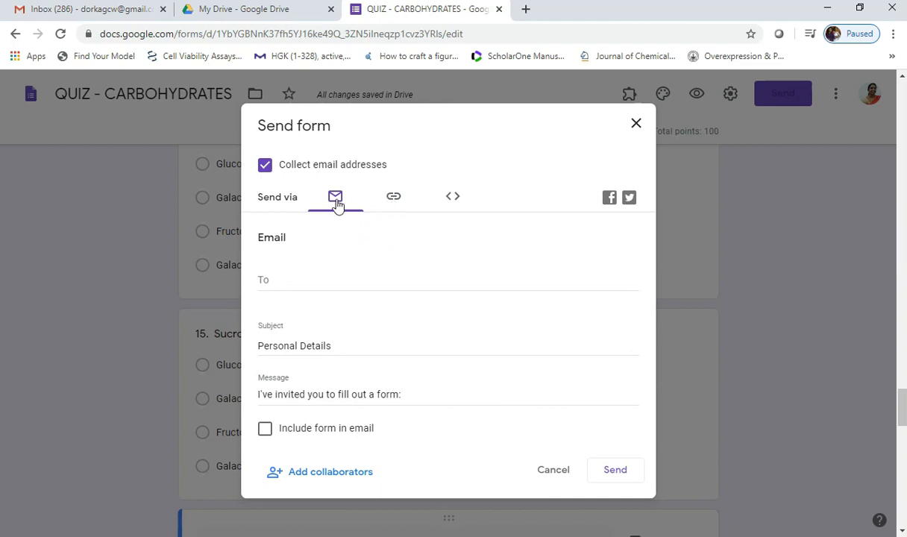
click(393, 203)
click(267, 290)
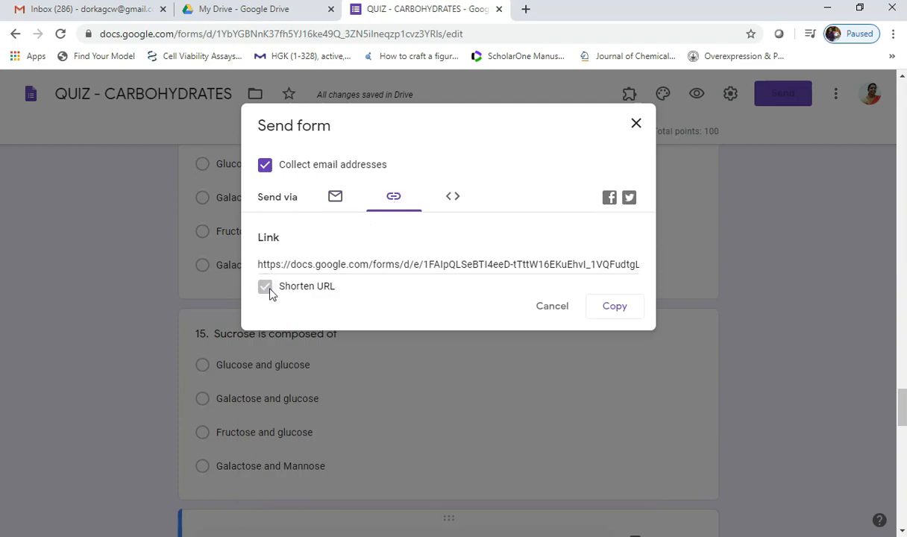
click(605, 312)
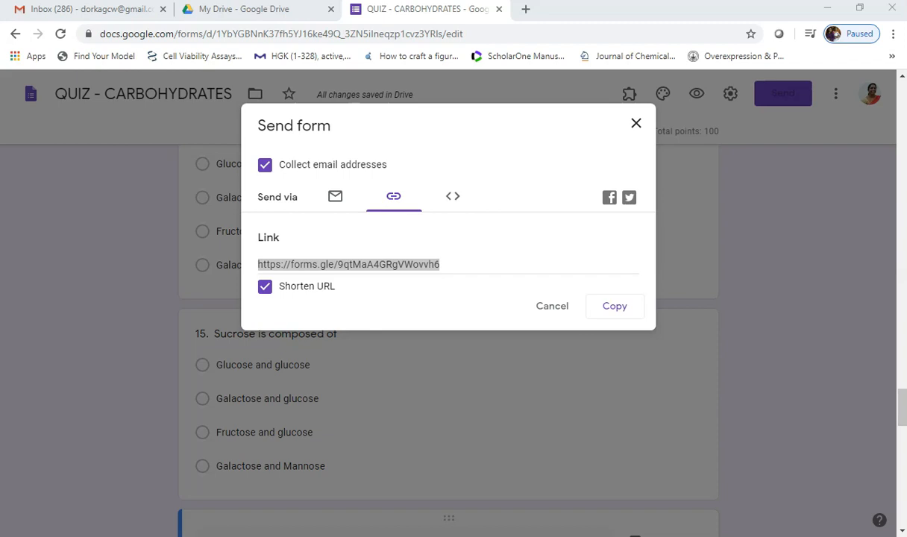
click(497, 263)
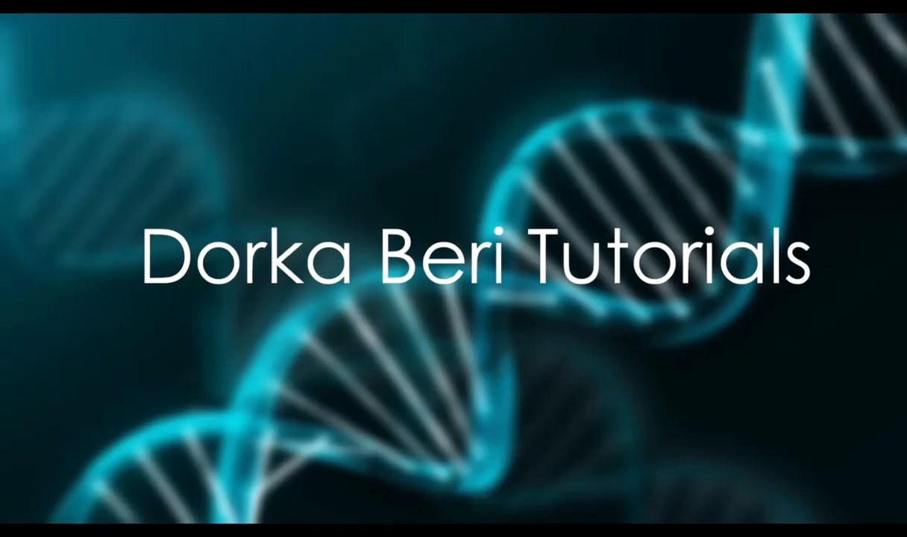